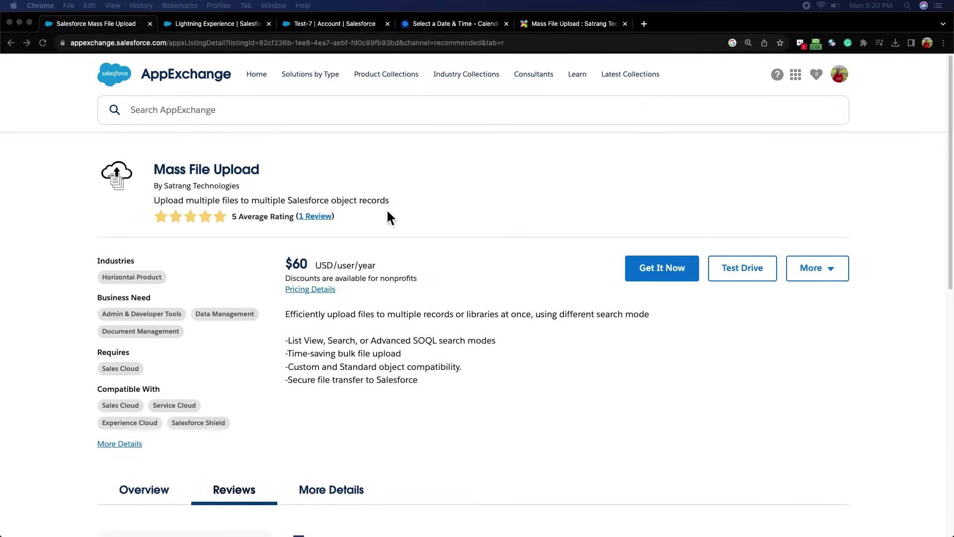
Look over the Mass File Upload AppExchange listing, then switch to the installed app in Lightning
scroll(568, 278, down, 5)
scroll(569, 281, up, 4)
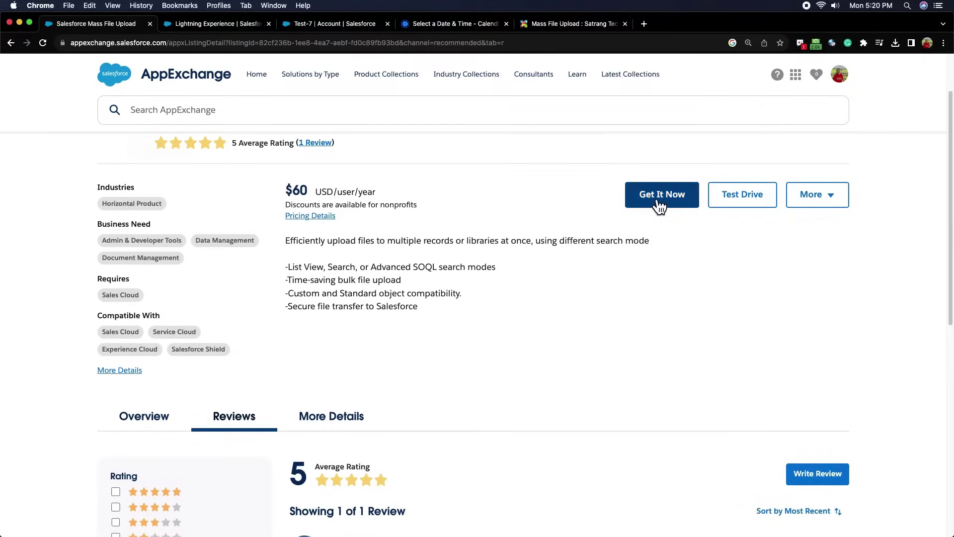
click(225, 23)
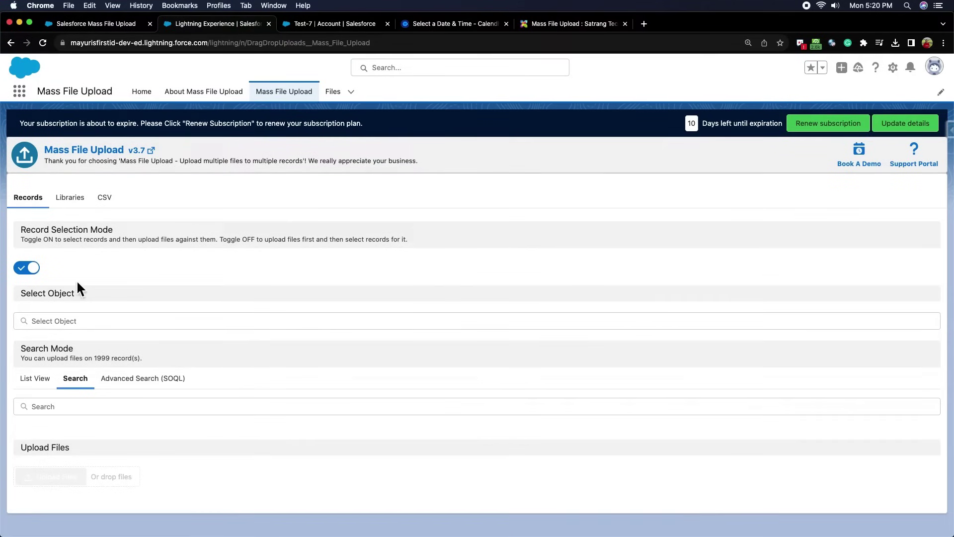
Keep Record Selection Mode on and choose Account as the target object
click(29, 268)
click(29, 269)
click(57, 322)
click(58, 355)
Select records through the Recently Viewed Accounts list view, which matches 28 records
click(40, 393)
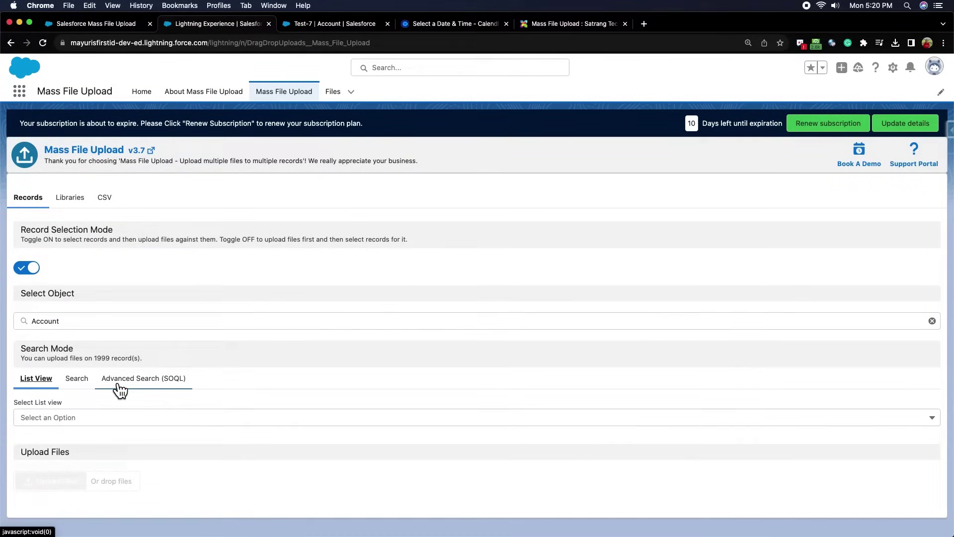
click(54, 423)
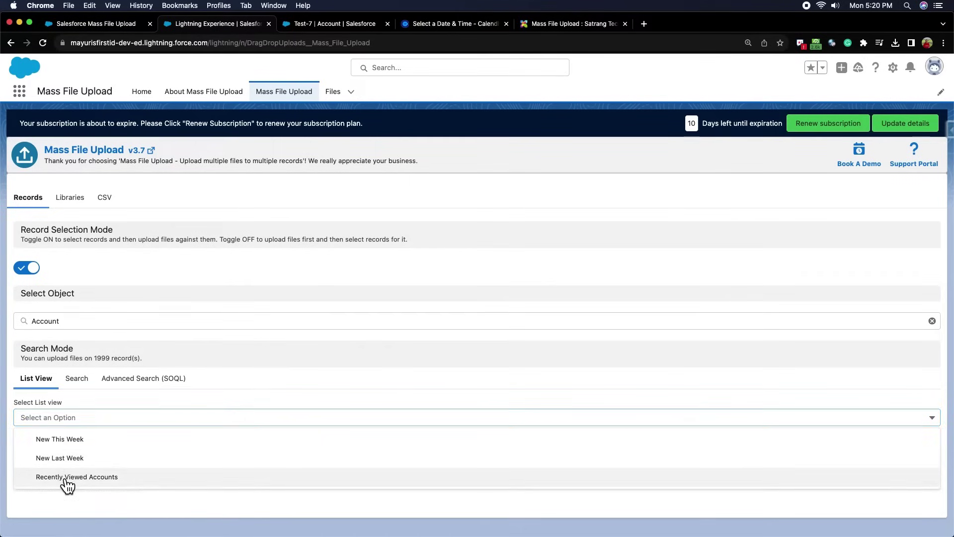
click(65, 479)
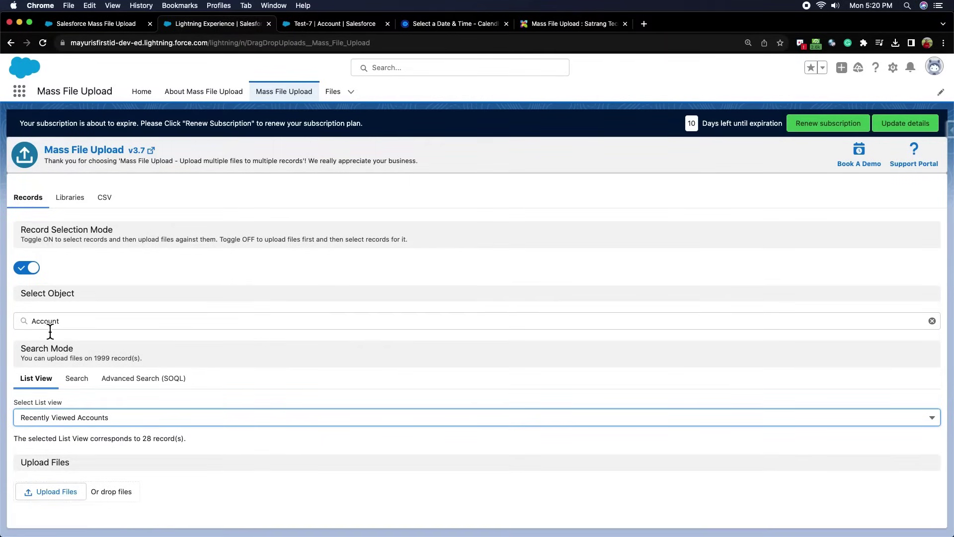
drag(14, 439, 192, 445)
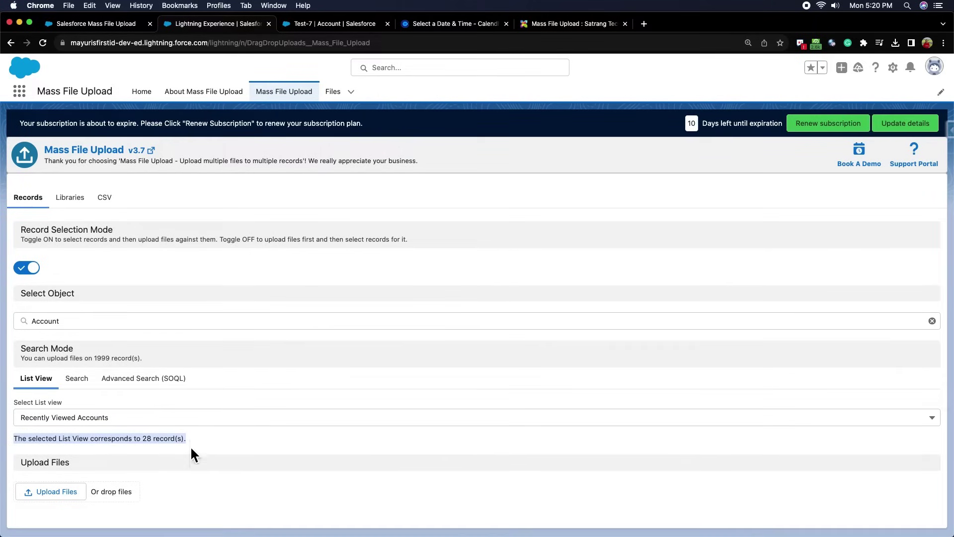
click(191, 445)
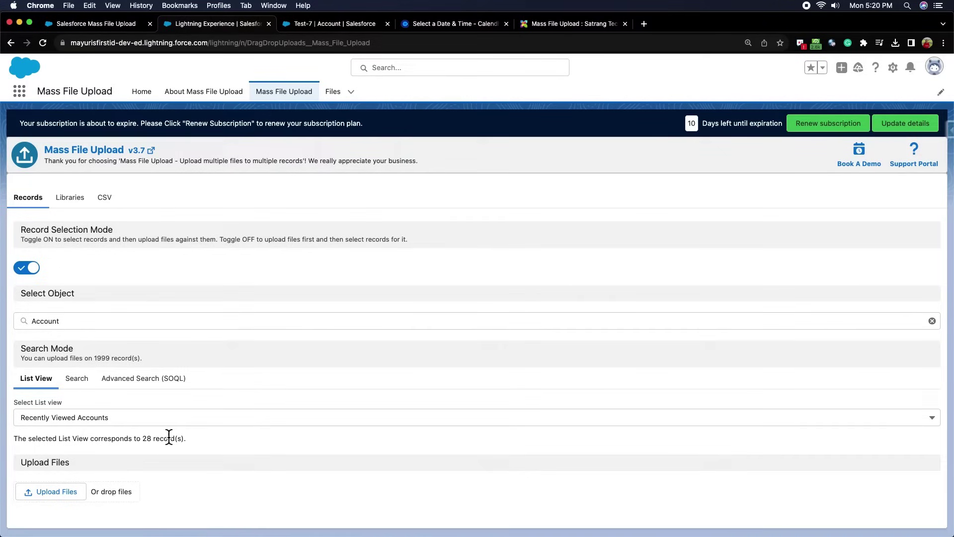
Search accounts for 'te' and add Test00 as a target record
click(77, 379)
click(56, 408)
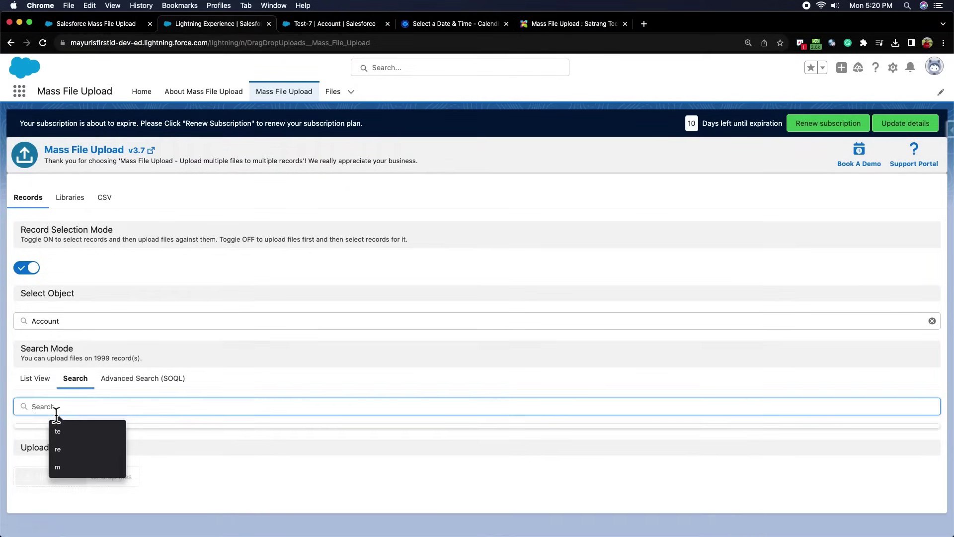
text(t)
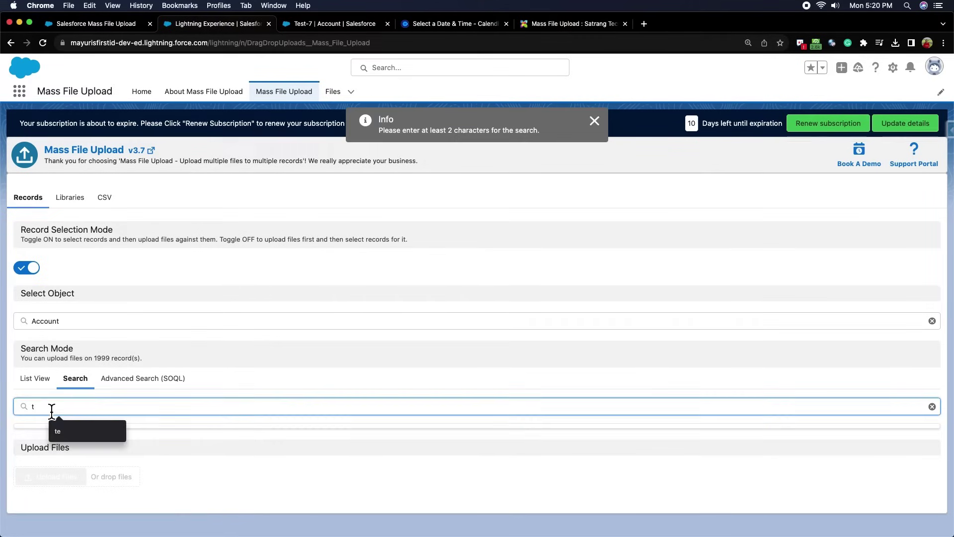
text(e)
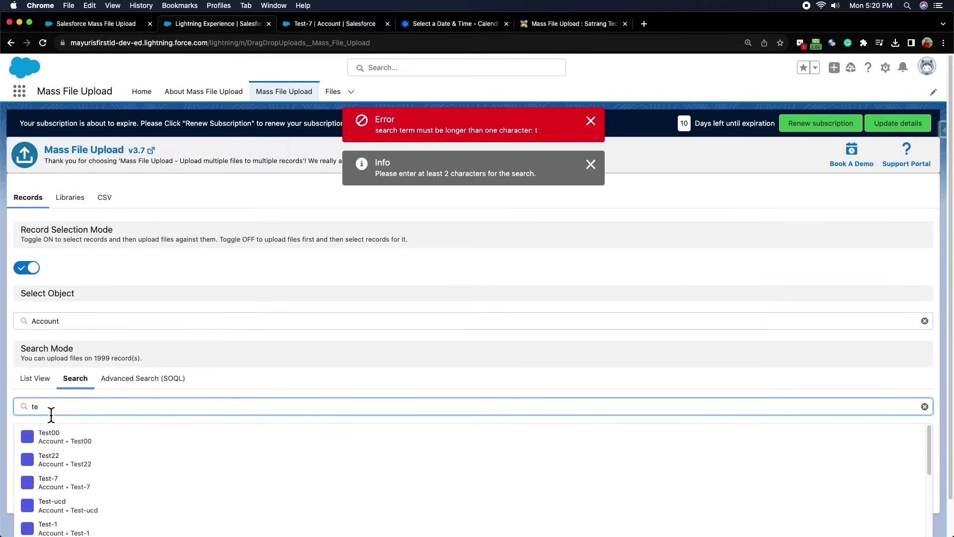
click(55, 440)
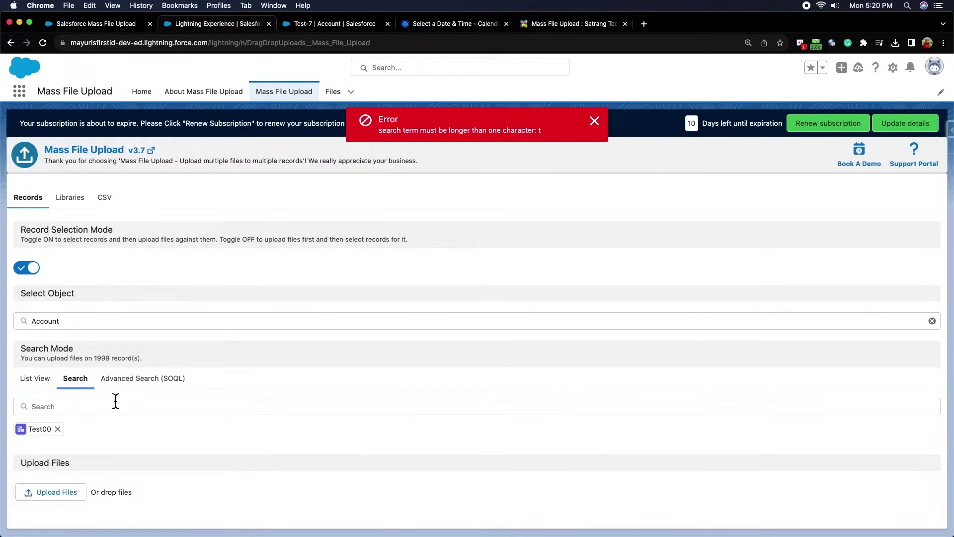
Run an Advanced Search (SOQL) with WHERE id!=null, matching the first 60 accounts
click(132, 386)
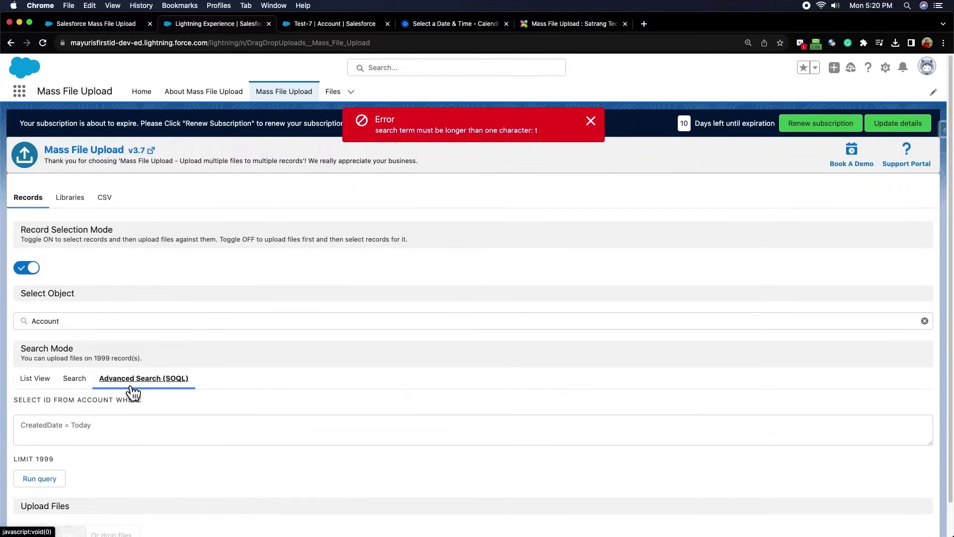
click(70, 424)
text(id!)
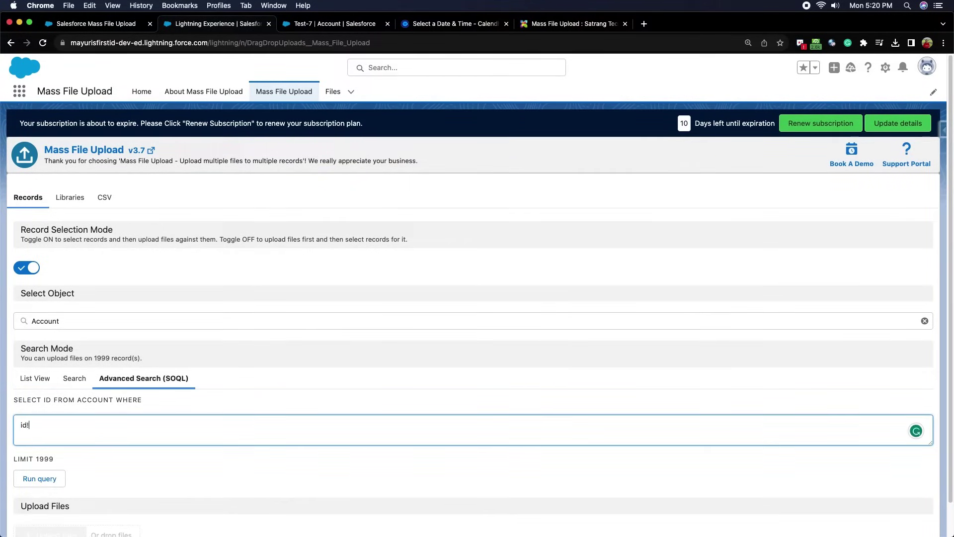
text(=null)
click(42, 478)
scroll(348, 445, down, 2)
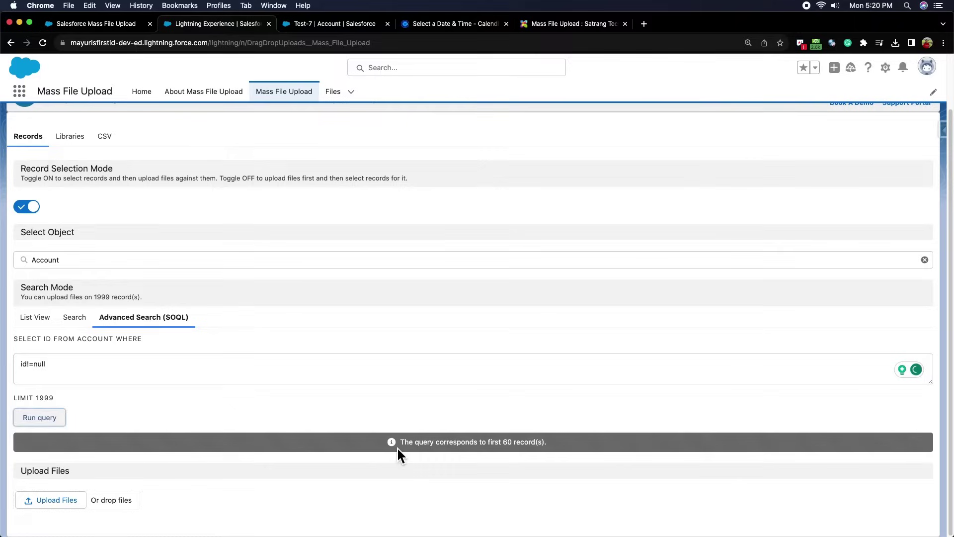
drag(399, 441, 532, 448)
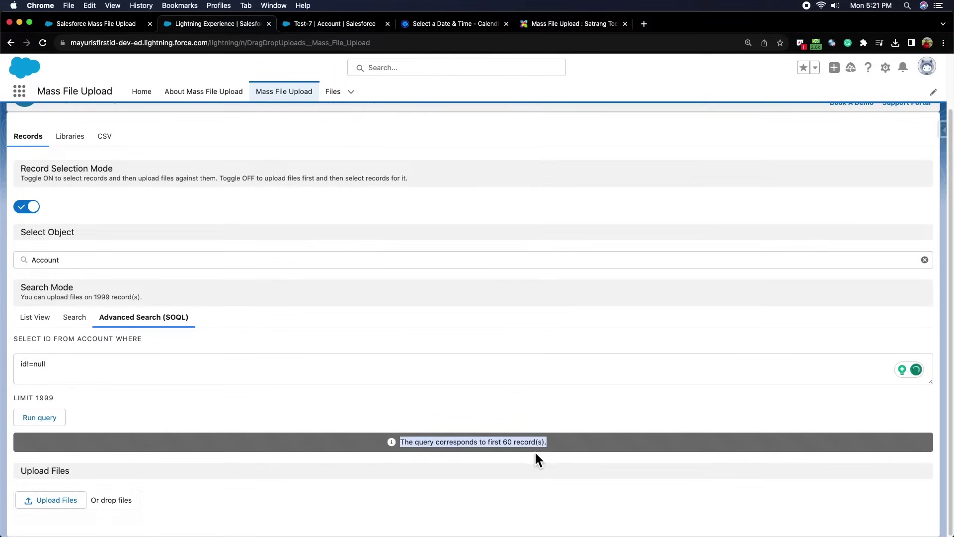
click(508, 463)
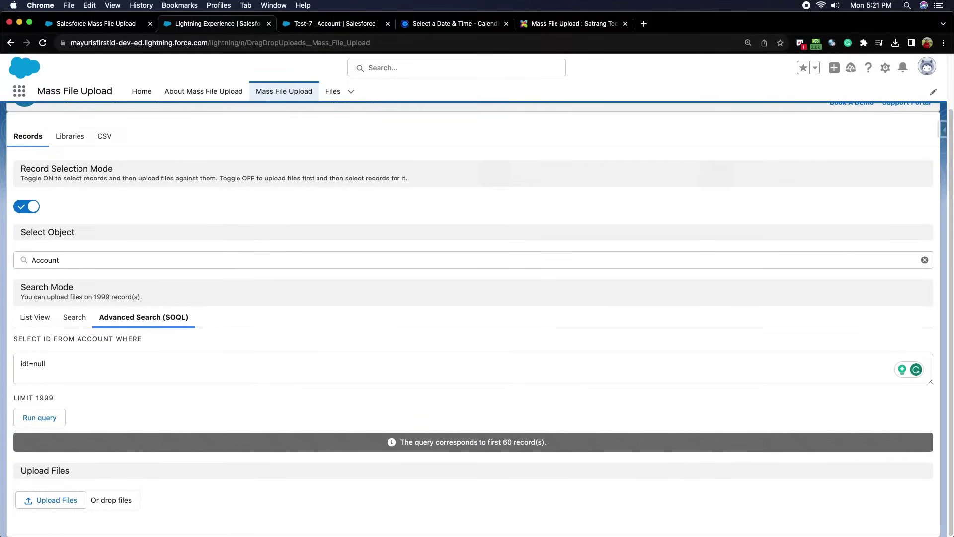
Upload DDU-1 (7), (8) and (9) PNGs and link them to the 60 queried accounts
drag(5, 476, 119, 503)
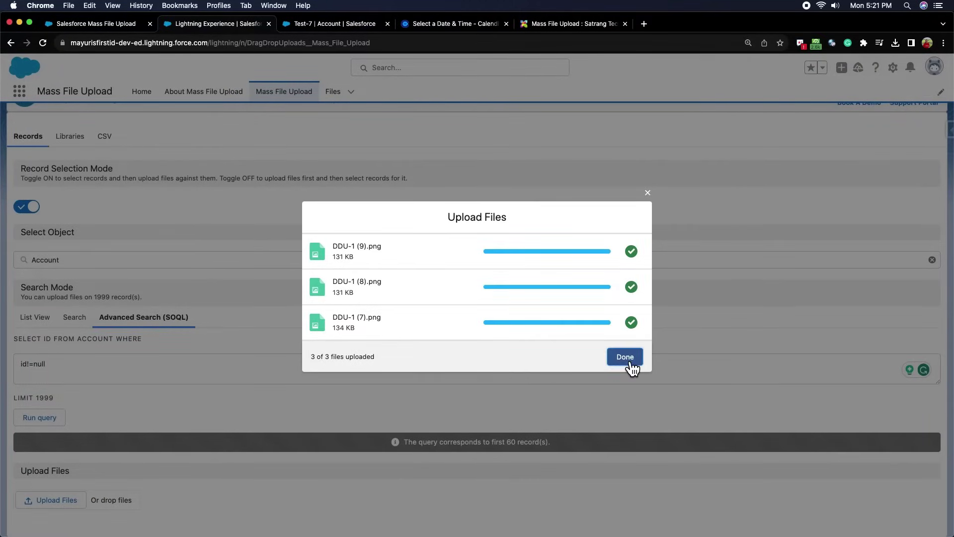
click(626, 357)
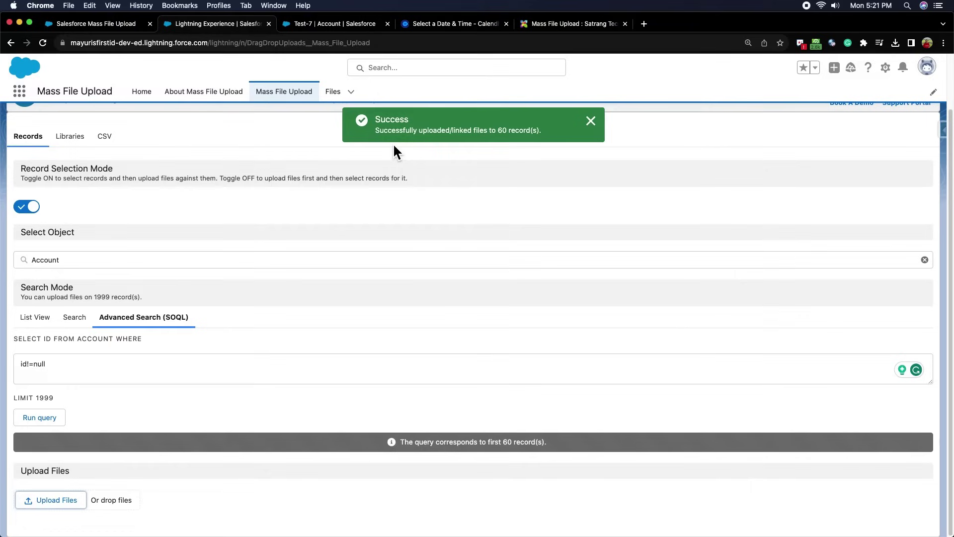
With Record Selection Mode off, upload the three DDU-1 PNGs so they're listed awaiting records
click(29, 208)
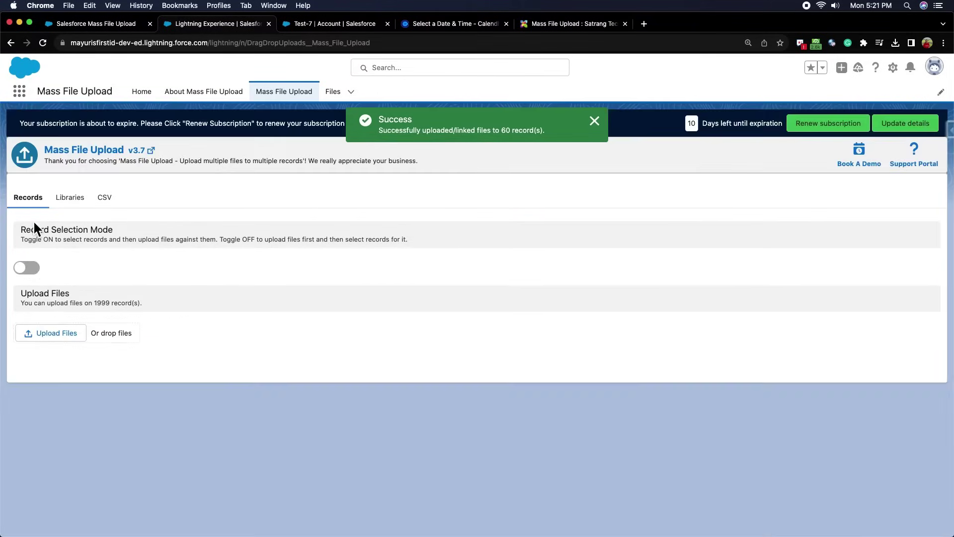
drag(45, 413, 73, 332)
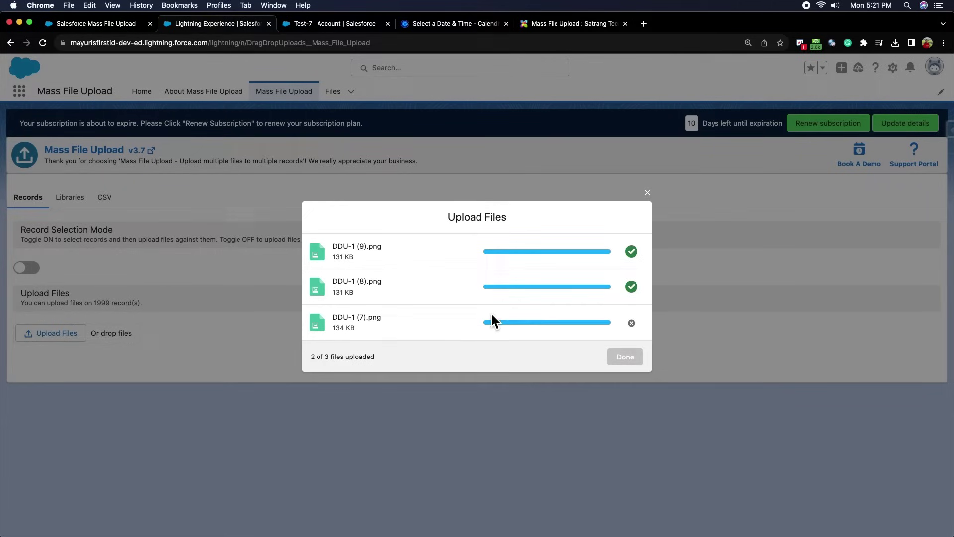
click(621, 362)
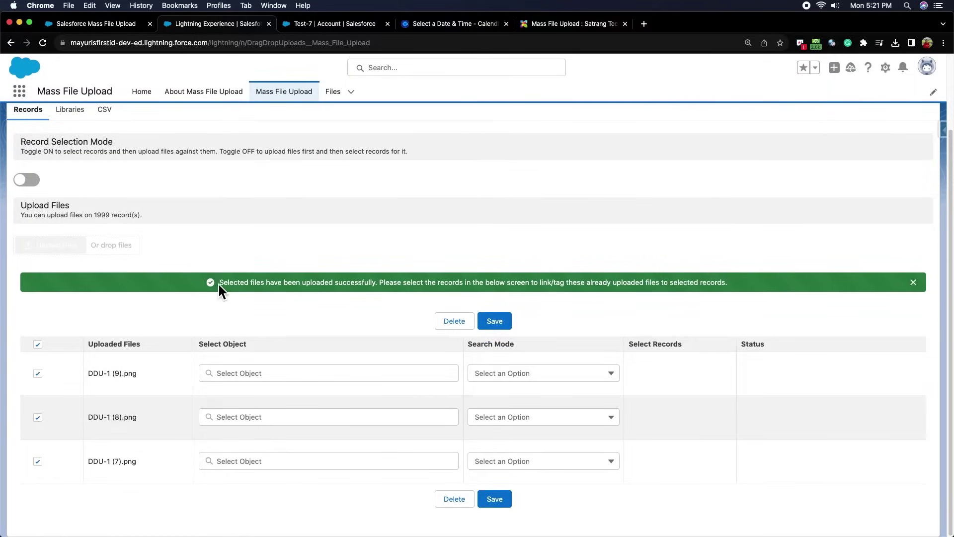
triple_click(219, 282)
click(733, 299)
Assign objects: DDU-1 (9) to Deal, DDU-1 (8) to Account, DDU-1 (7) to Group (CollaborationGroup)
click(236, 378)
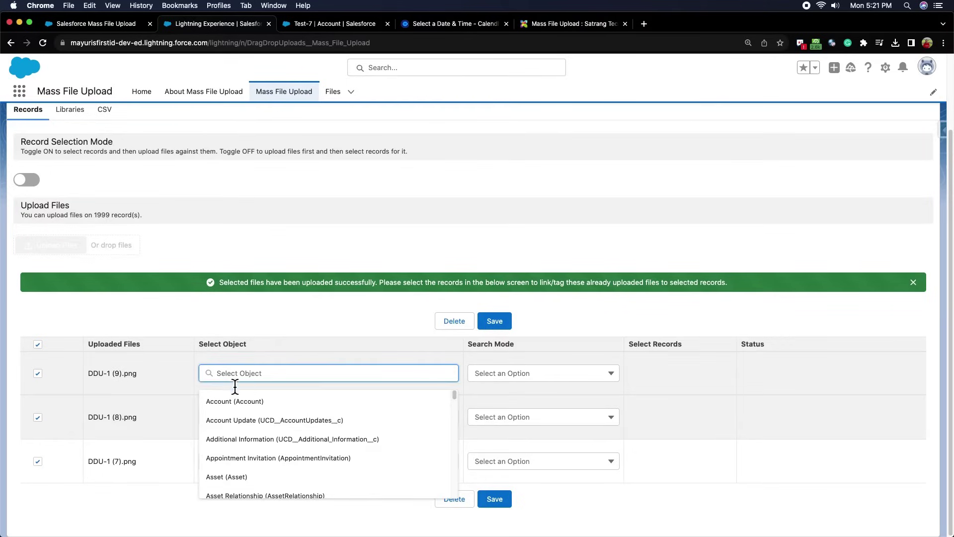
scroll(234, 453, down, 5)
click(247, 457)
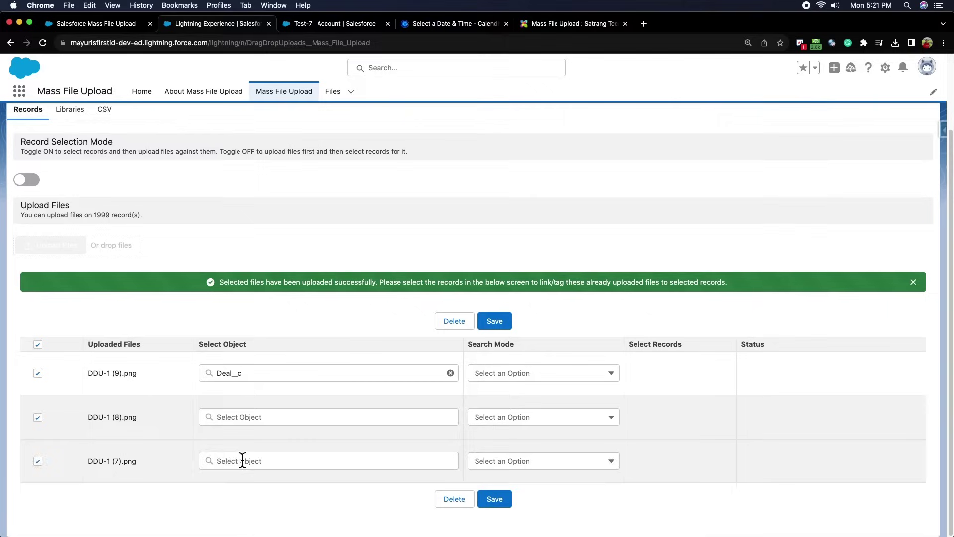
click(236, 419)
click(241, 445)
click(228, 462)
scroll(254, 497, down, 10)
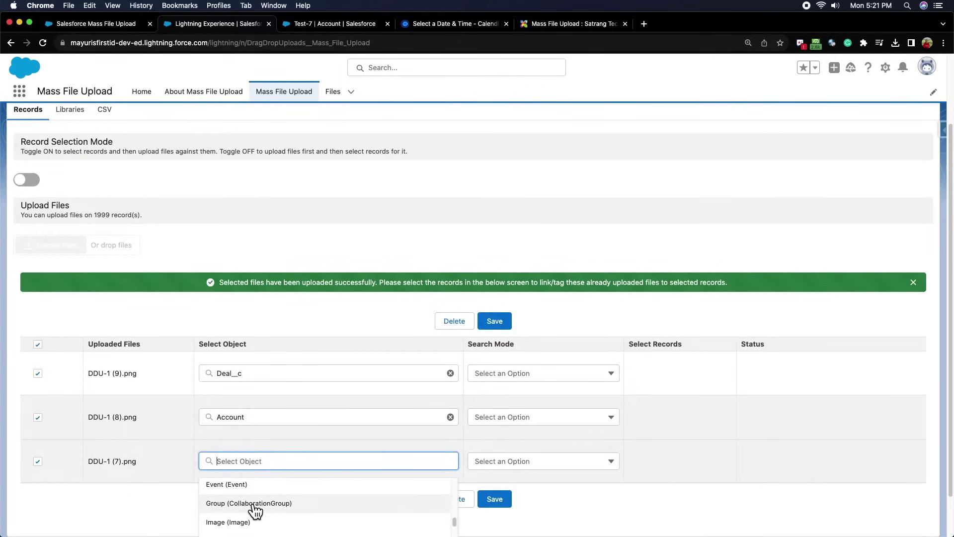
click(252, 507)
Set search modes: List View for DDU-1 (9), Search for (8), Advanced Search (SOQL) for (7)
click(509, 375)
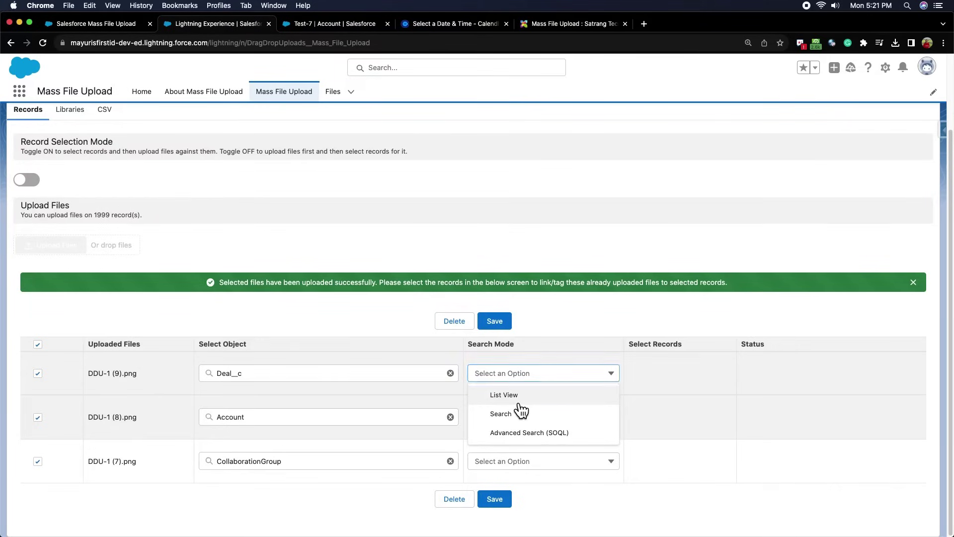
click(517, 400)
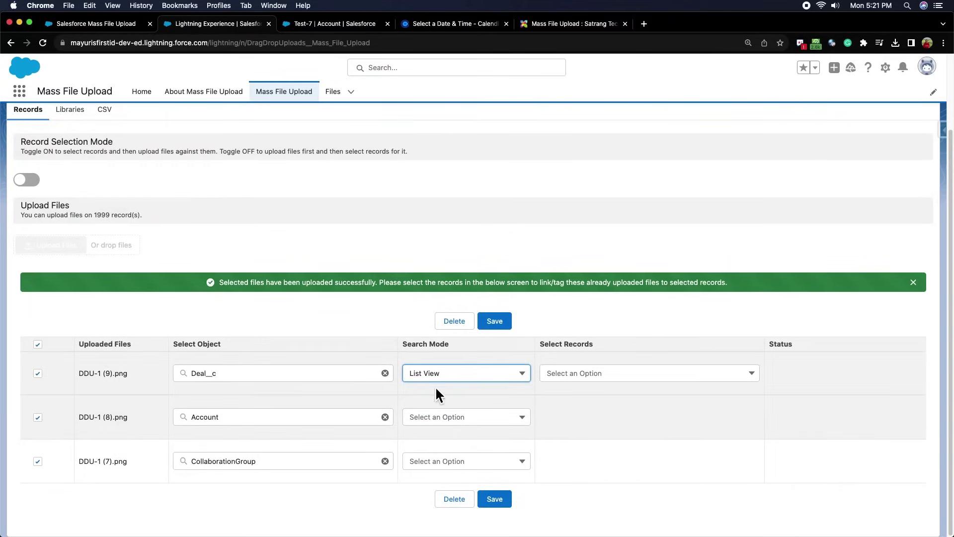
click(440, 419)
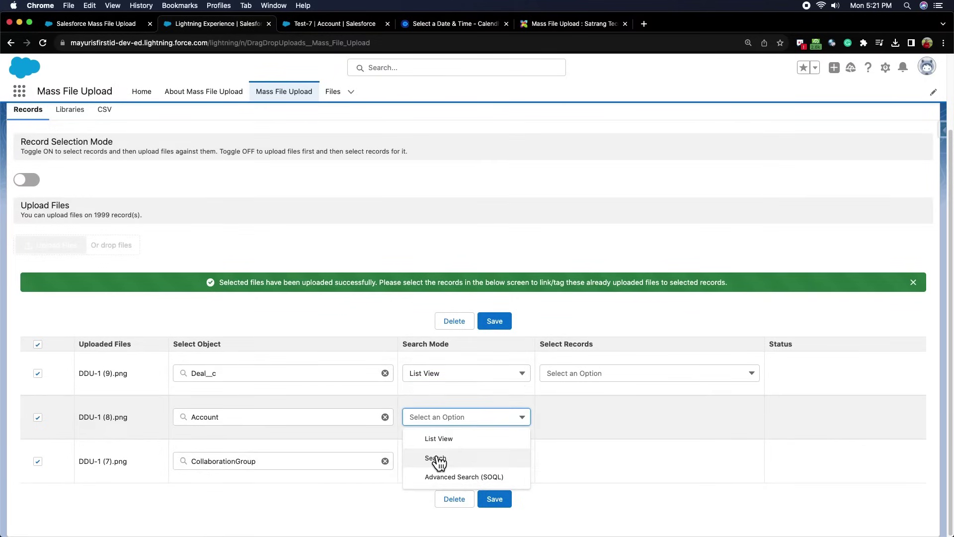
click(436, 457)
click(442, 466)
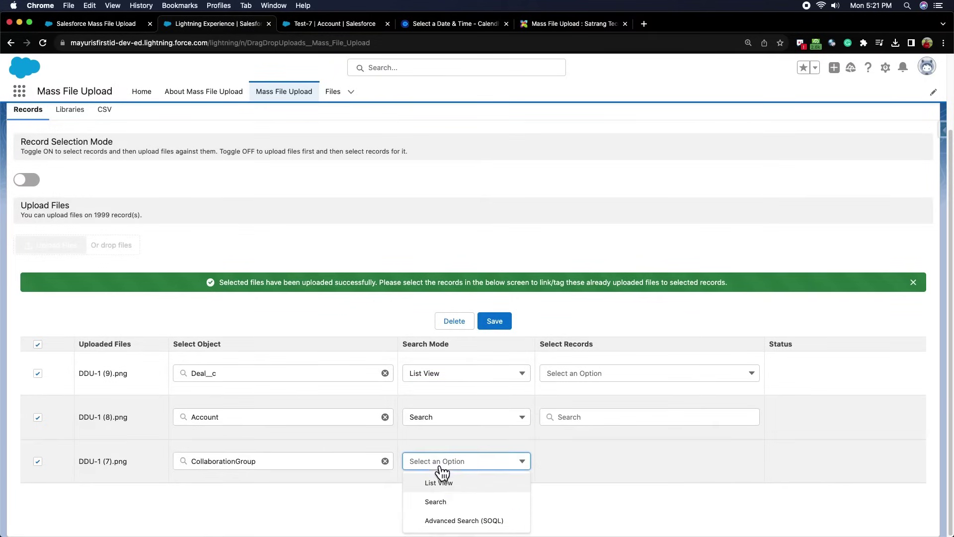
click(452, 521)
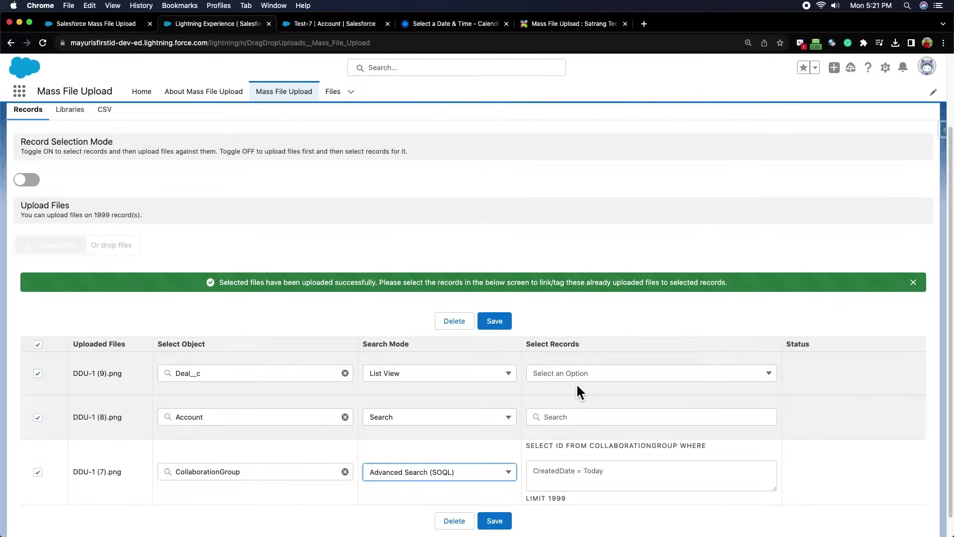
Target All Deal records for DDU-1 (9) and the Test00 account for DDU-1 (8)
click(579, 378)
click(552, 397)
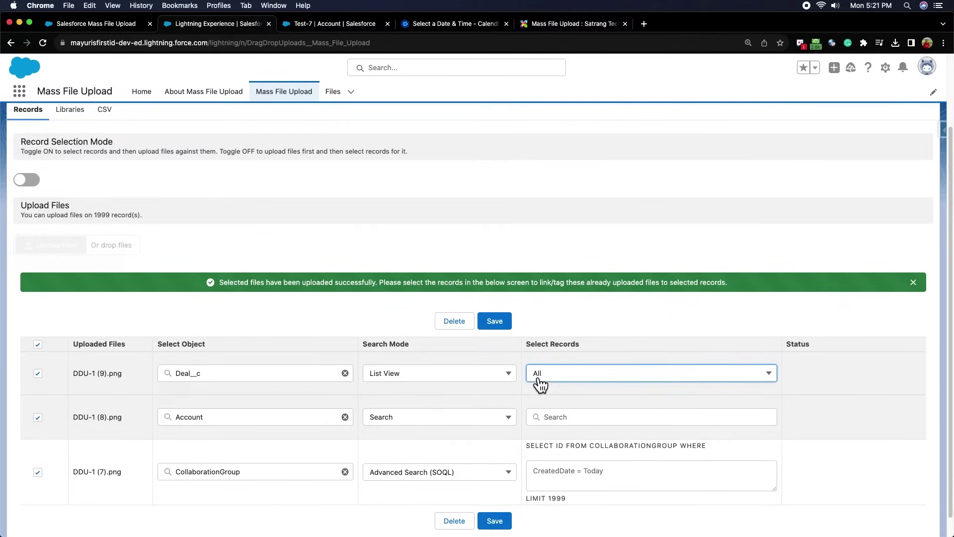
click(542, 417)
text(te)
click(583, 442)
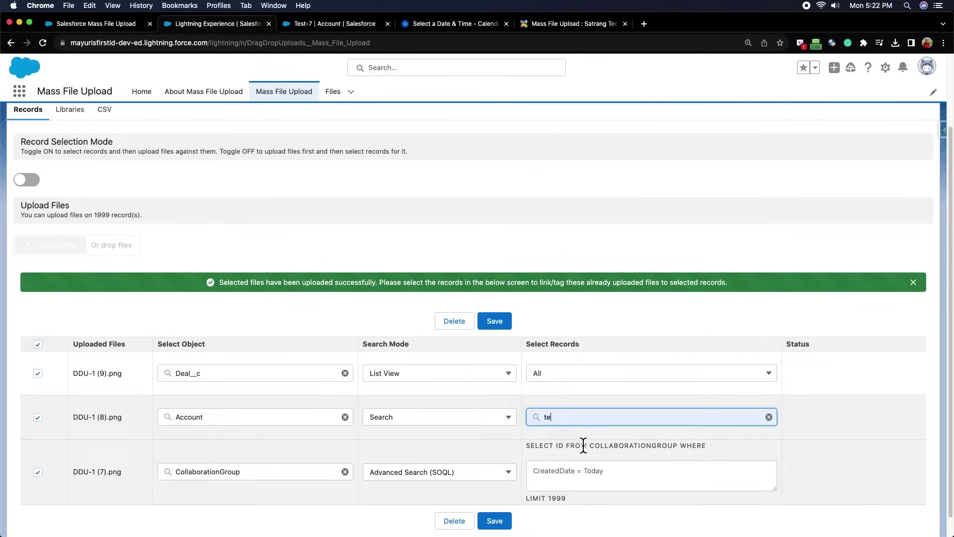
click(571, 455)
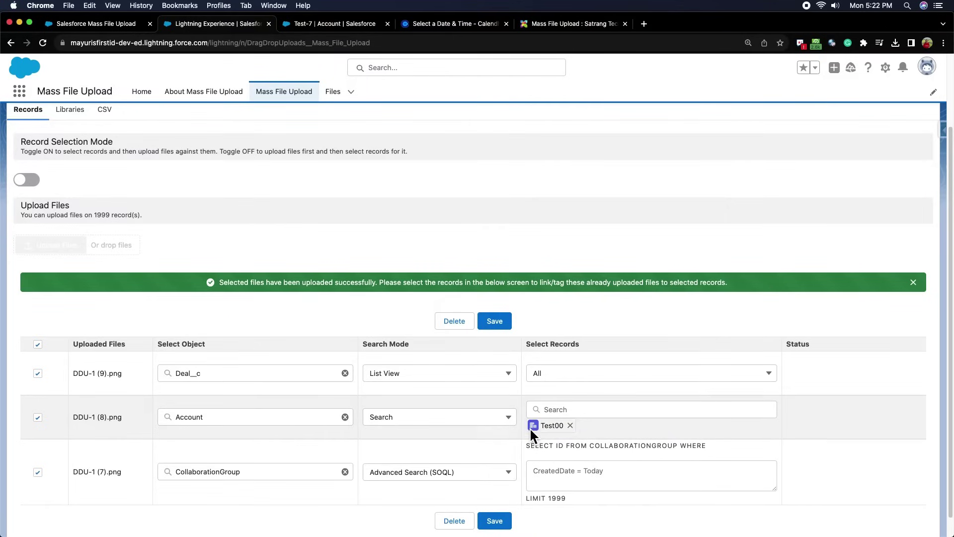
Enter the SOQL condition id!=null for DDU-1 (7)
scroll(566, 437, down, 1)
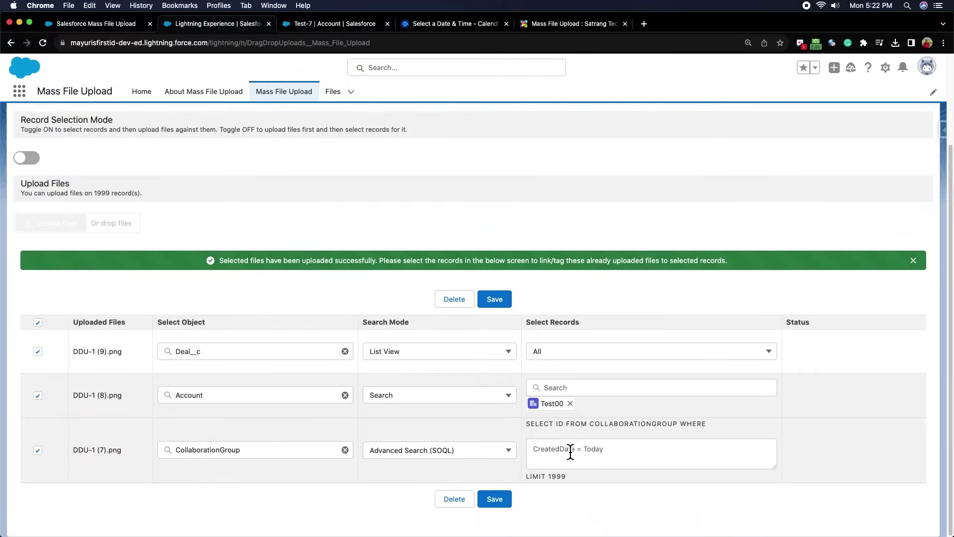
click(562, 454)
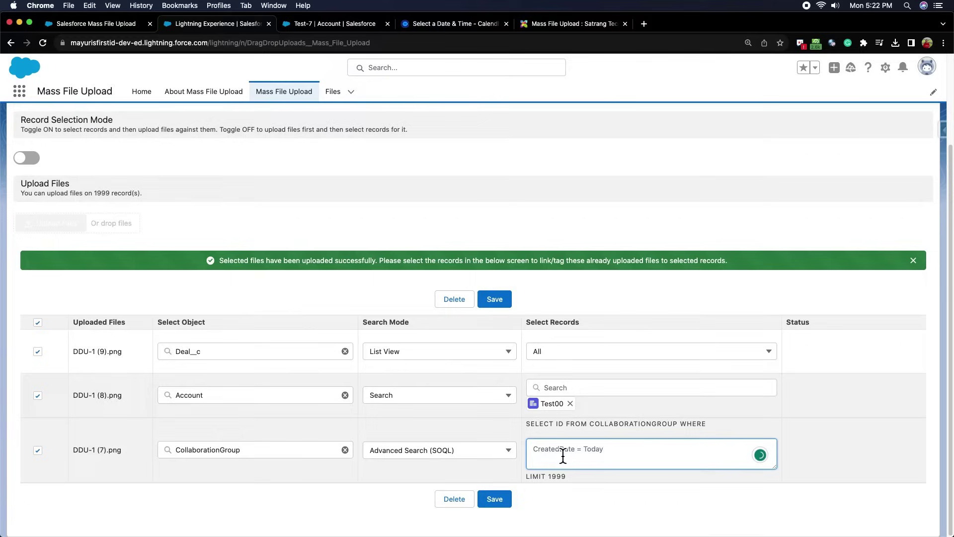
text(id!=null)
drag(571, 452, 522, 452)
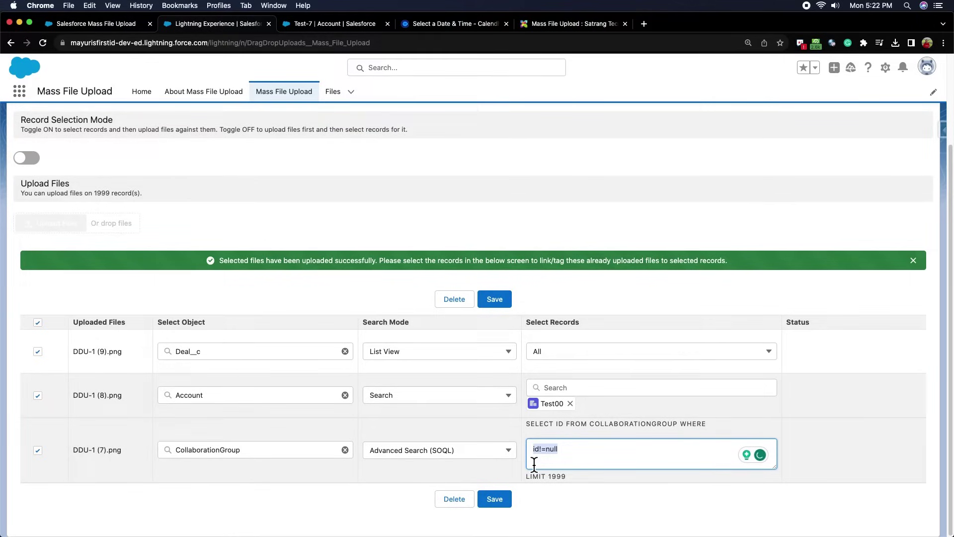
Save the links: DDU-1 (9) to 23 Deal__c records, DDU-1 (8) and (7) to one each
click(495, 503)
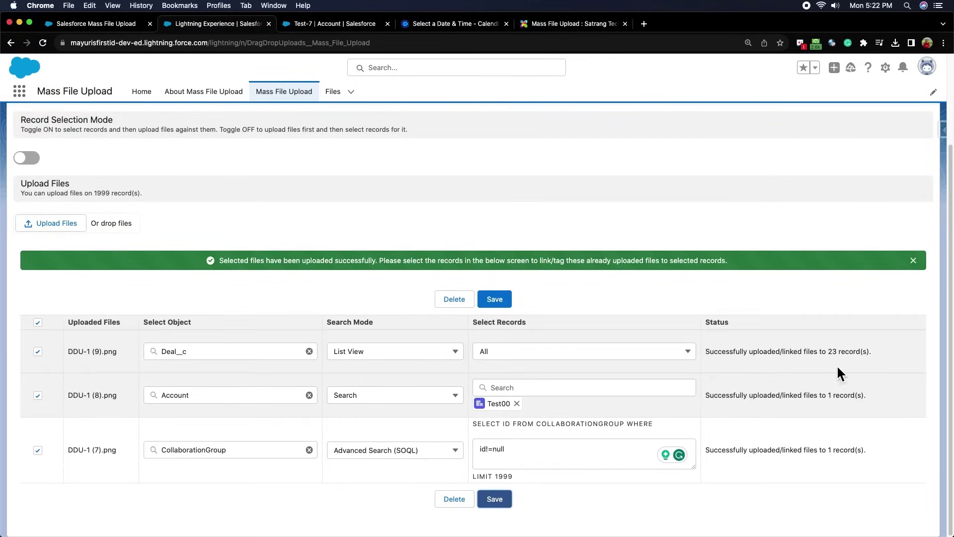
drag(705, 322, 741, 321)
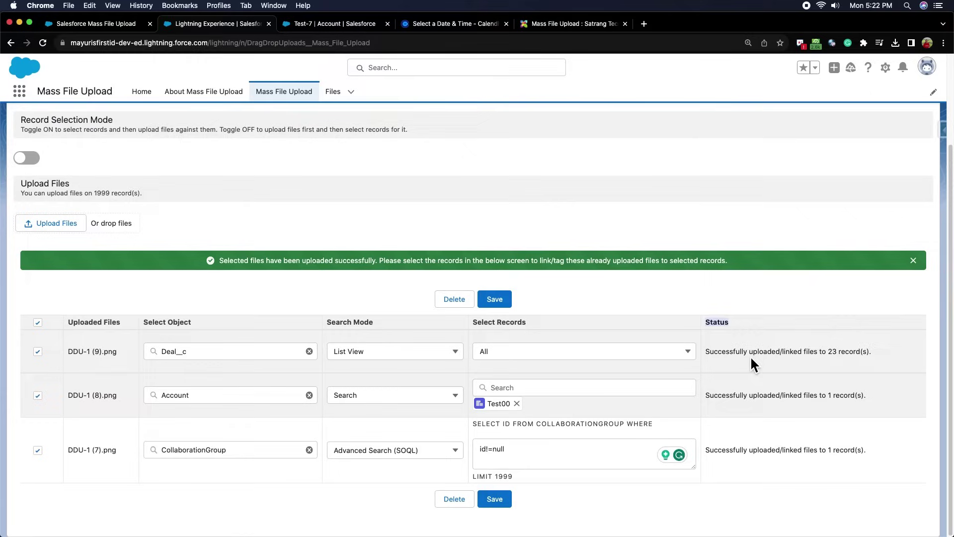
click(711, 367)
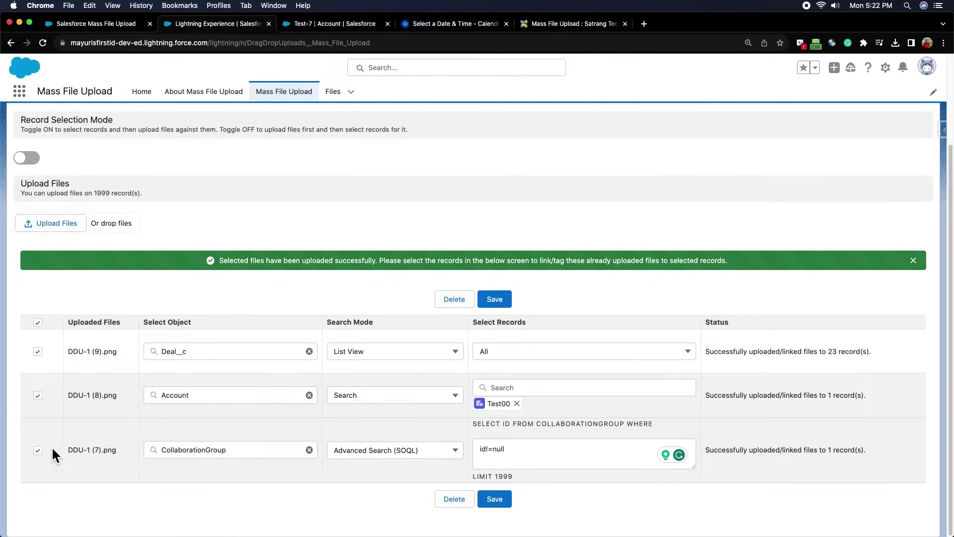
click(39, 449)
Select all three uploaded PNG files and delete them, confirming the prompt
click(38, 396)
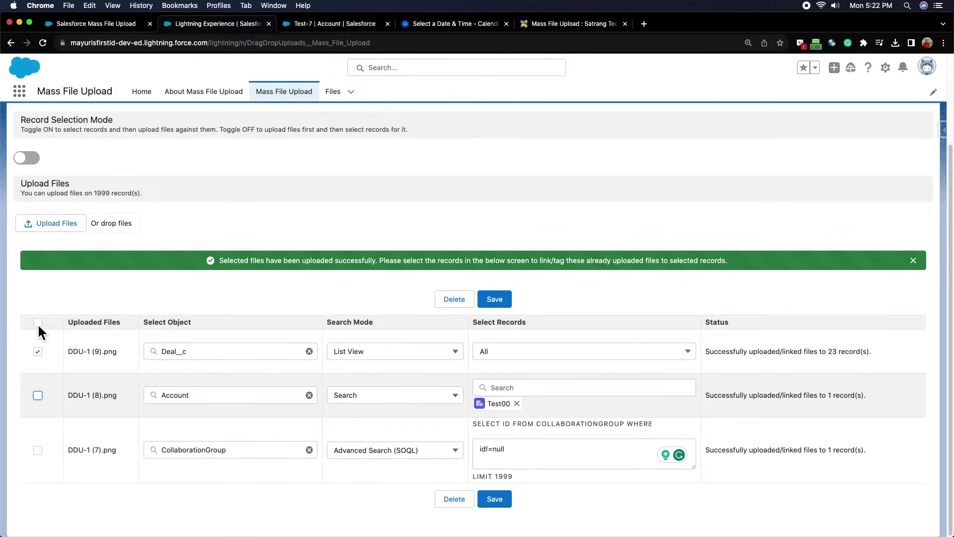
click(38, 351)
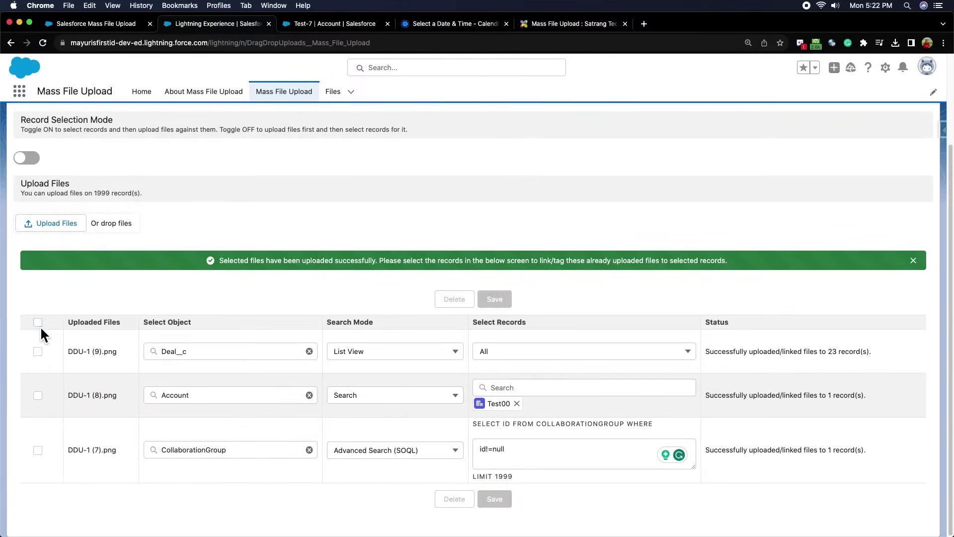
click(38, 322)
click(454, 298)
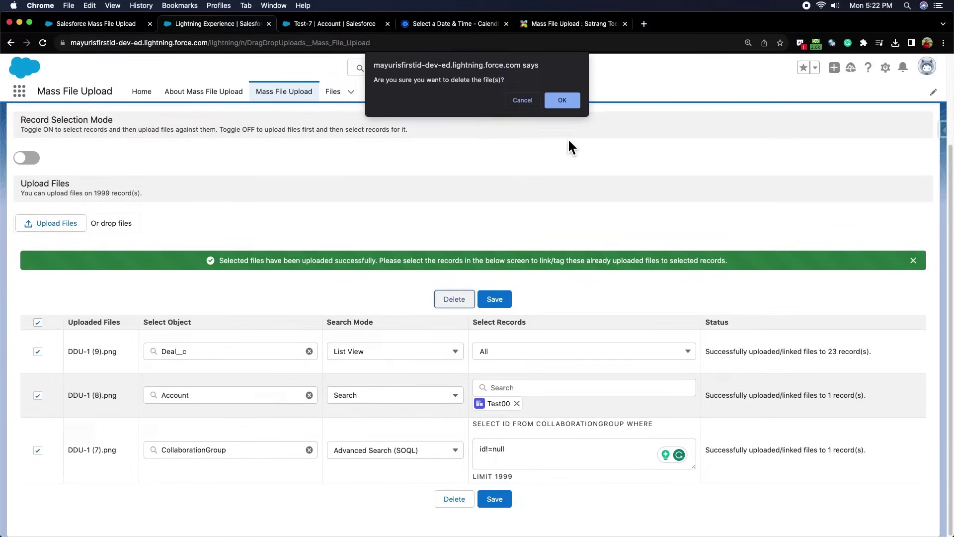
click(568, 104)
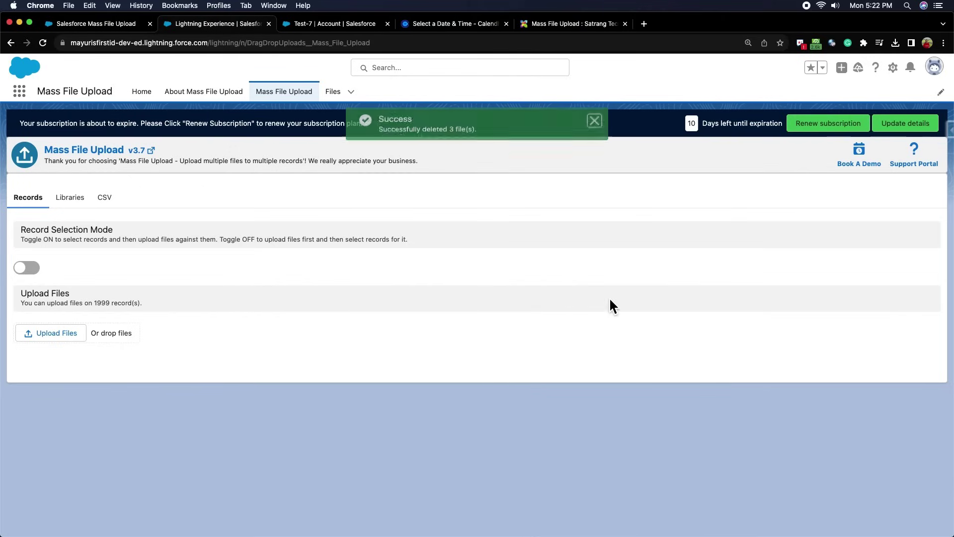
On the Libraries tab, search for libraries matching 'te'
click(69, 203)
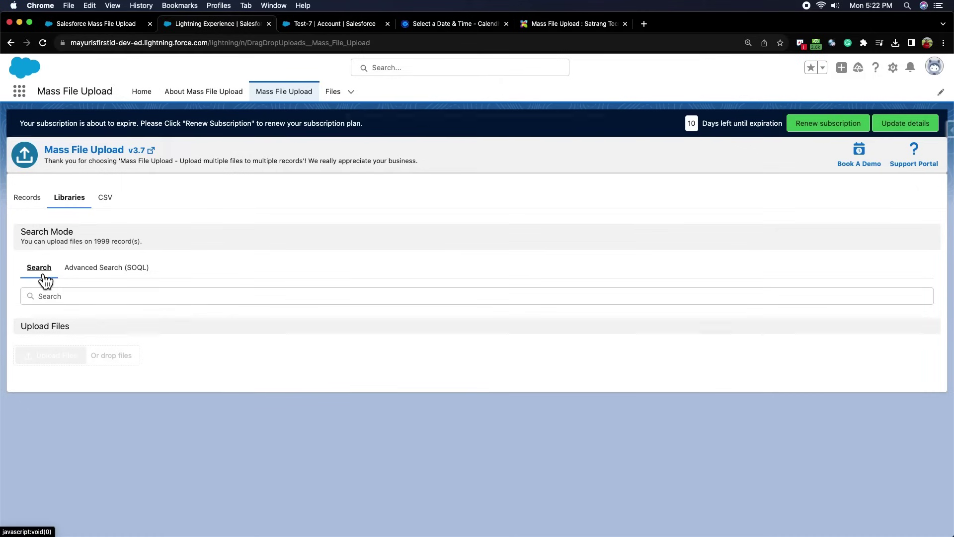
click(43, 297)
text(te)
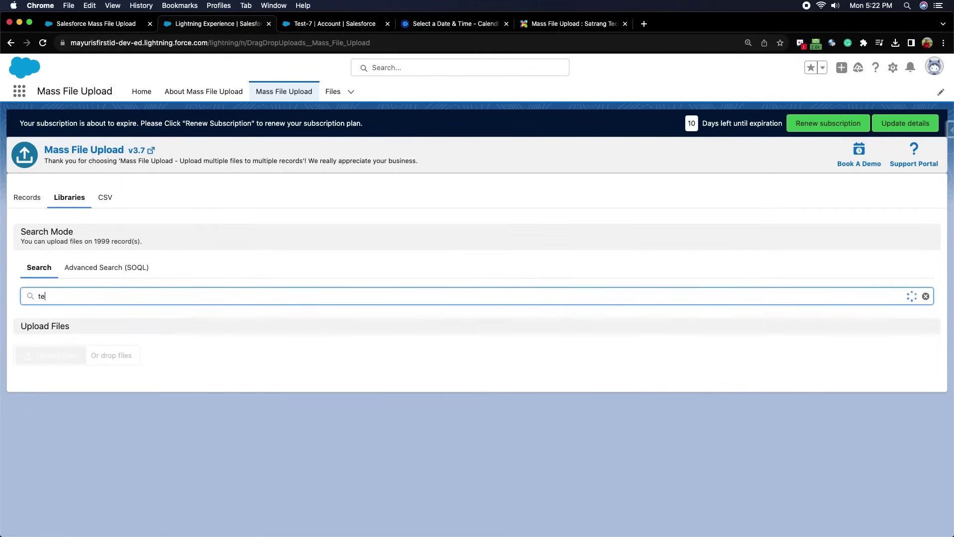
click(58, 345)
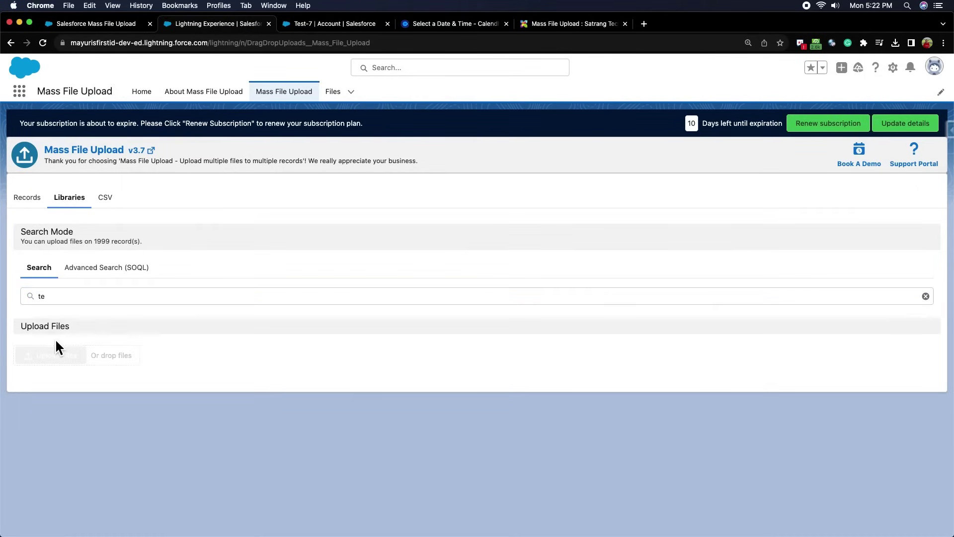
click(50, 306)
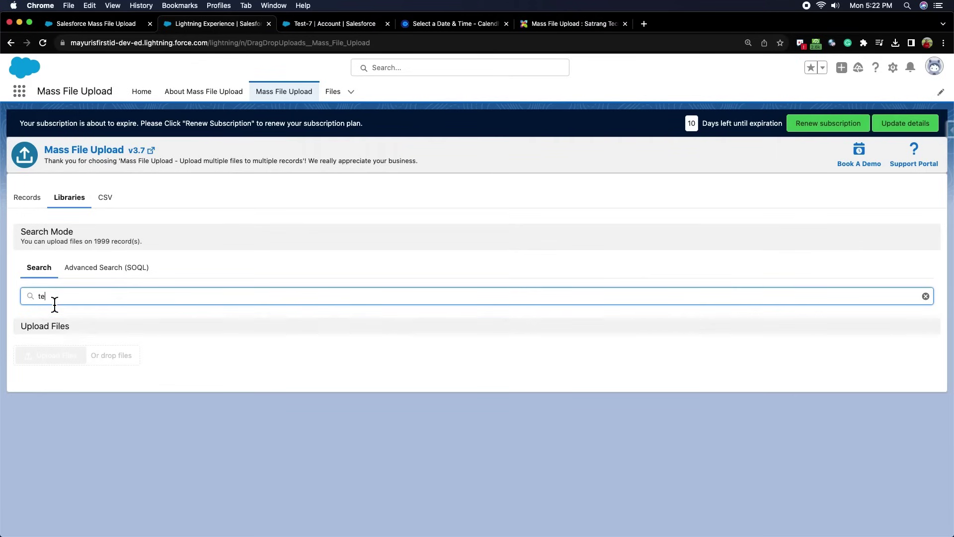
text(r)
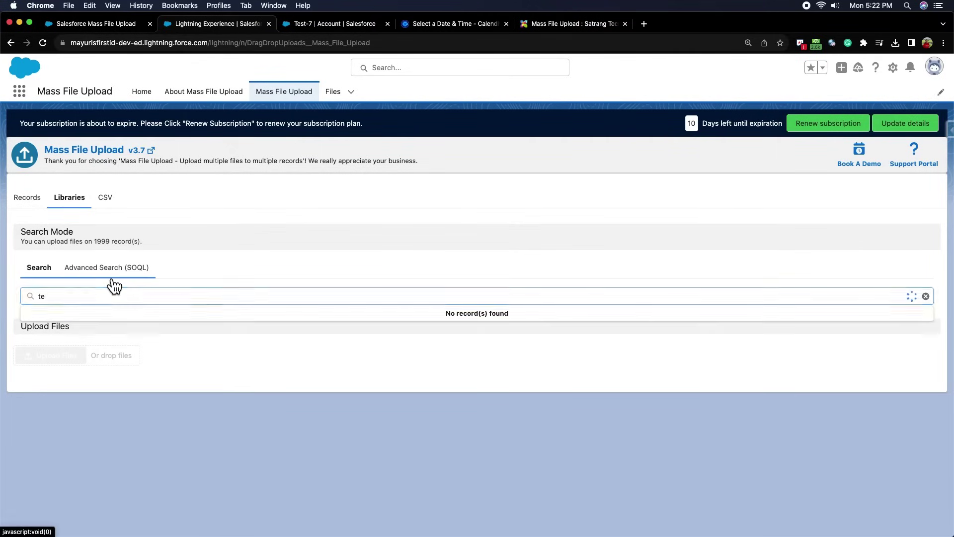
Run a library SOQL query with id!=null, matching the first 8 libraries
click(107, 269)
click(73, 318)
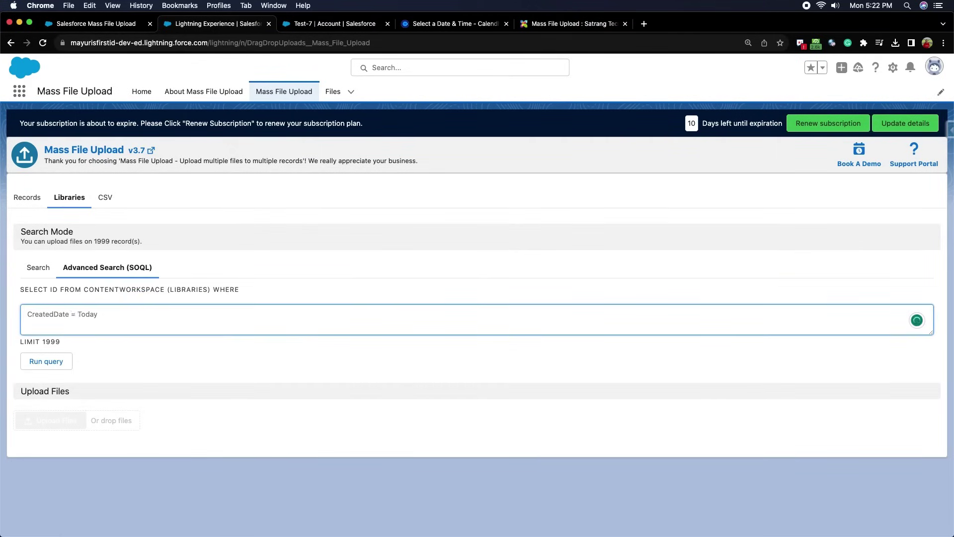
text(id!=null)
click(48, 363)
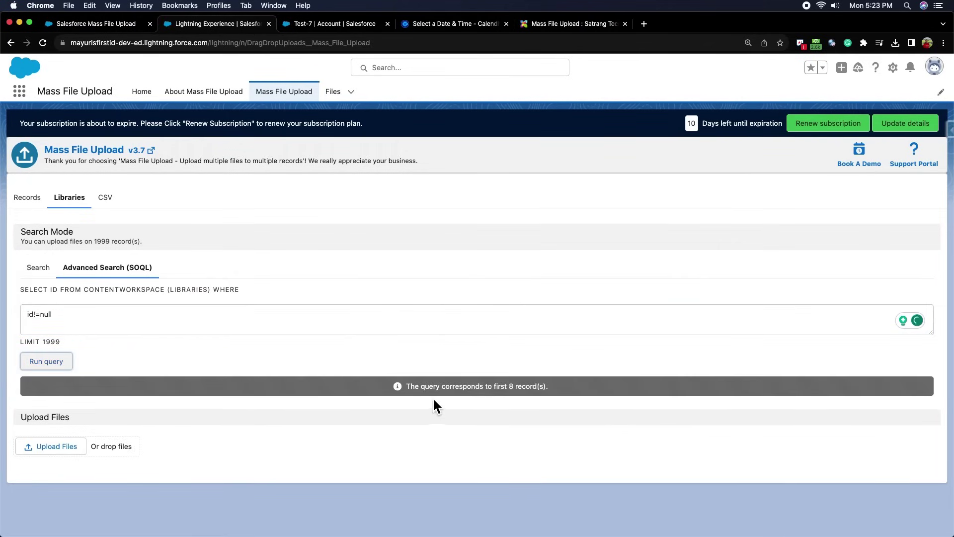
drag(407, 388, 550, 389)
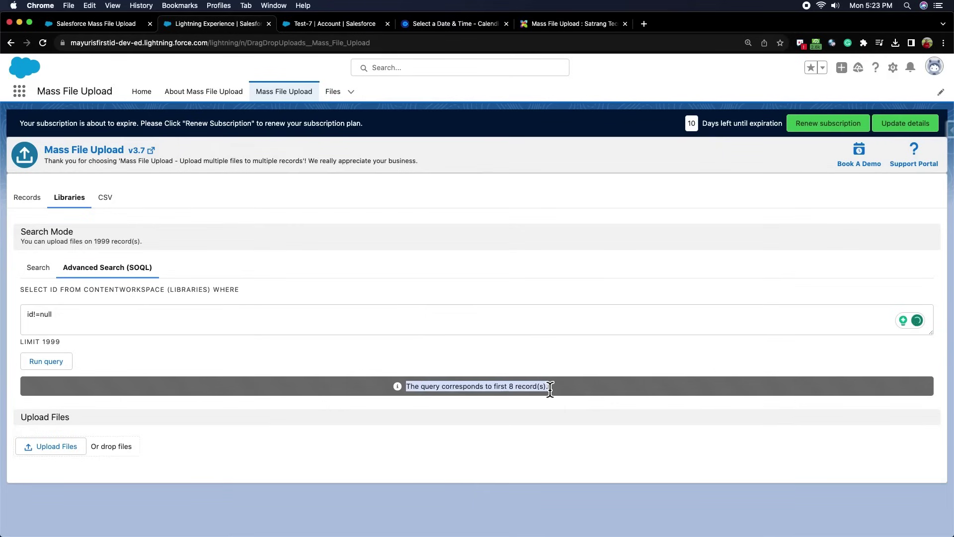
Upload only DDU-1 (9).png to the 8 libraries, cancelling DDU-1 (7) and (8)
click(53, 444)
drag(20, 412, 112, 446)
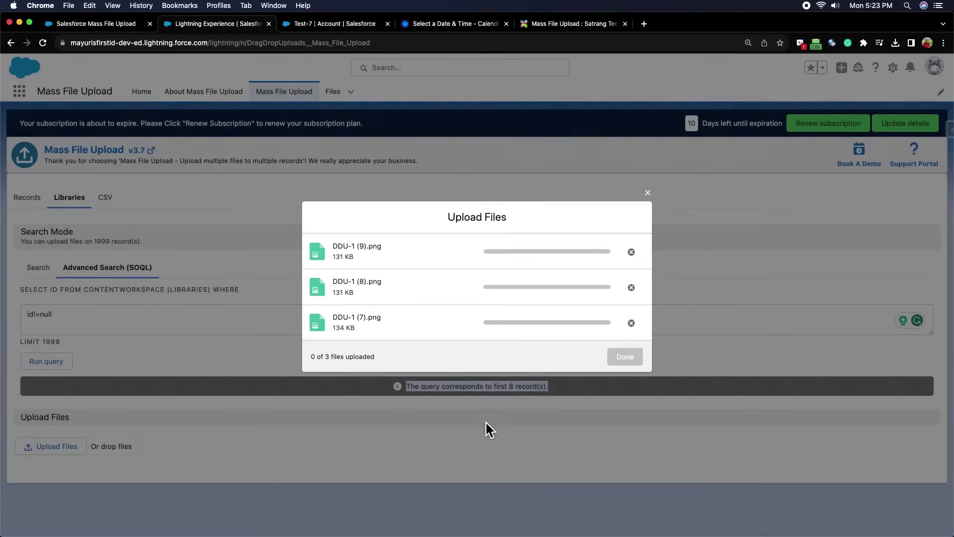
click(631, 323)
click(631, 287)
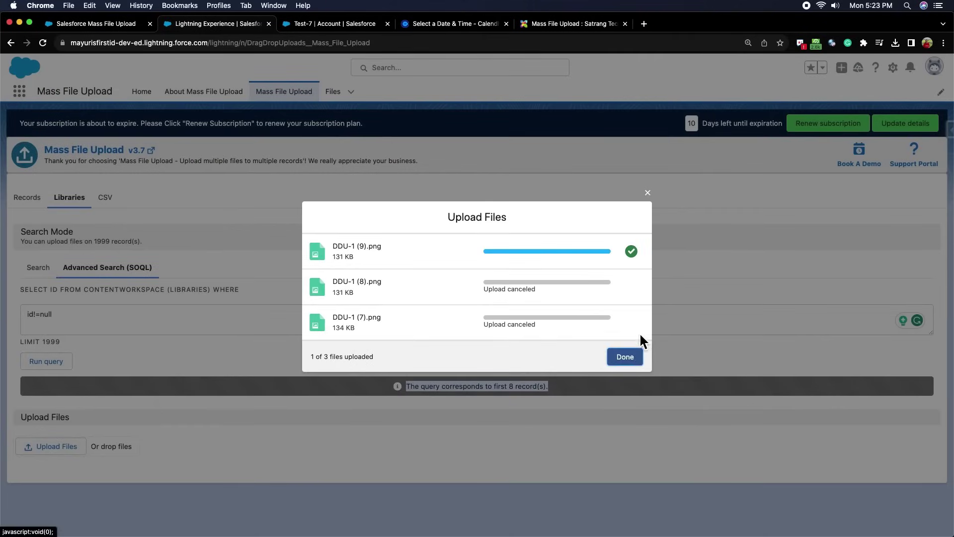
click(627, 354)
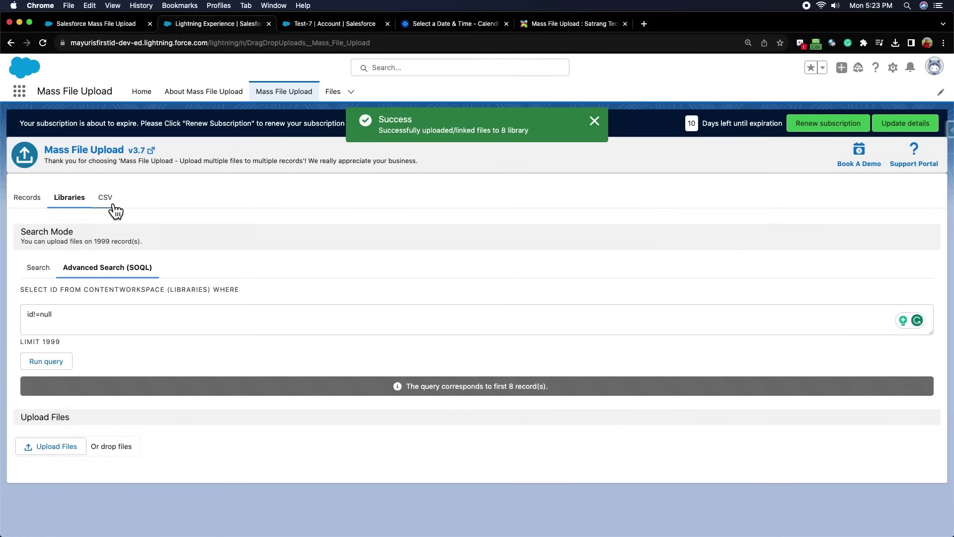
Switch to CSV upload mode, then review the record-Id and DDU-1 file-name CSV in Preview and minimize it
click(106, 199)
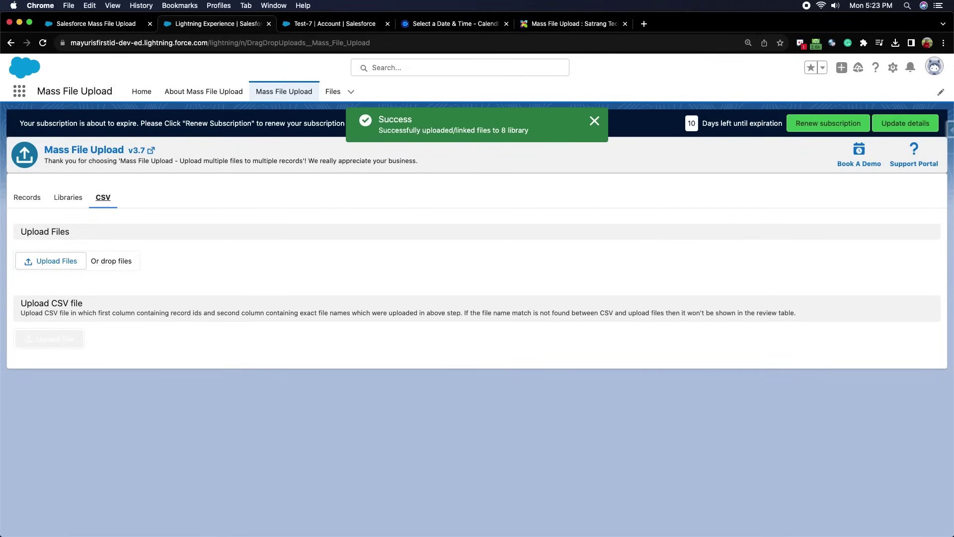
drag(316, 81, 319, 81)
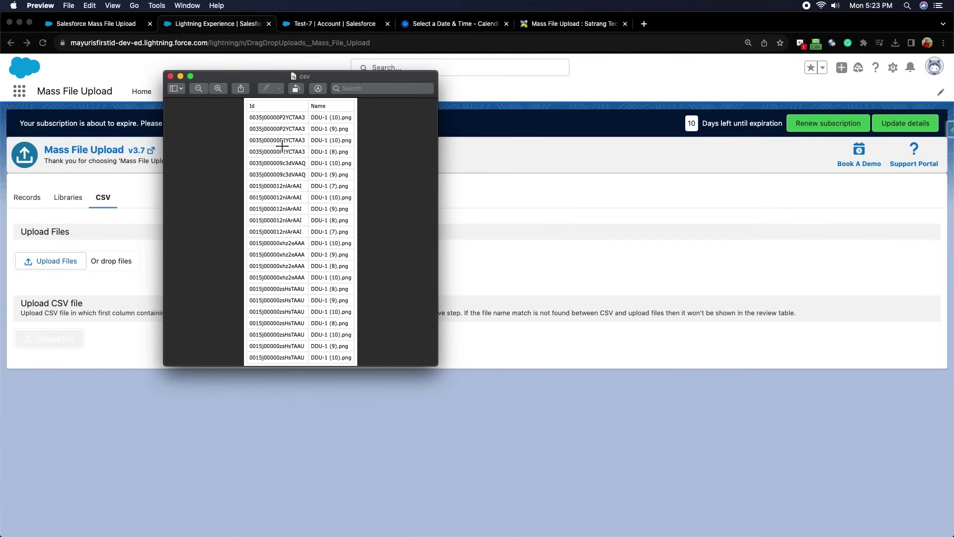
key(super+m)
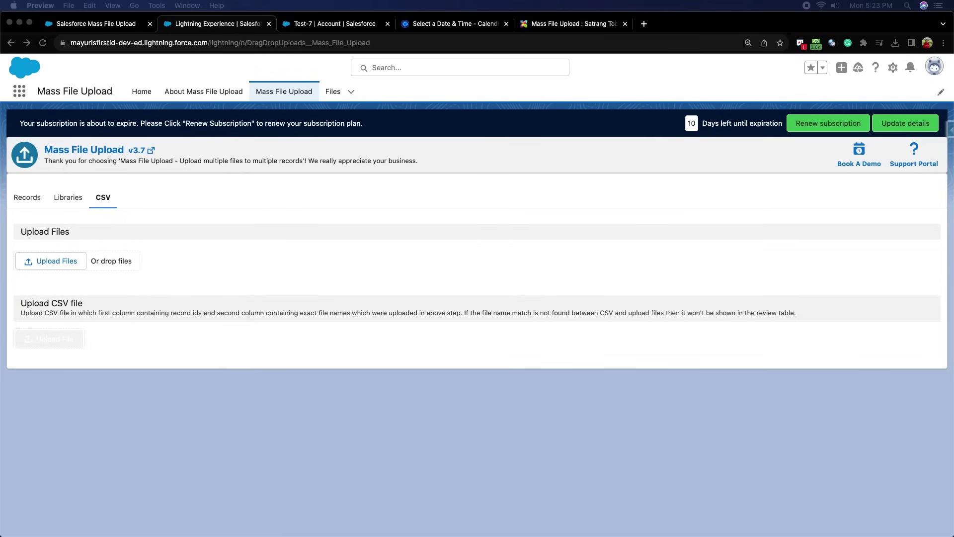
Drop the three DDU-1 PNGs, then load the bulkQuery result CSV as the mapping file
drag(72, 425, 121, 261)
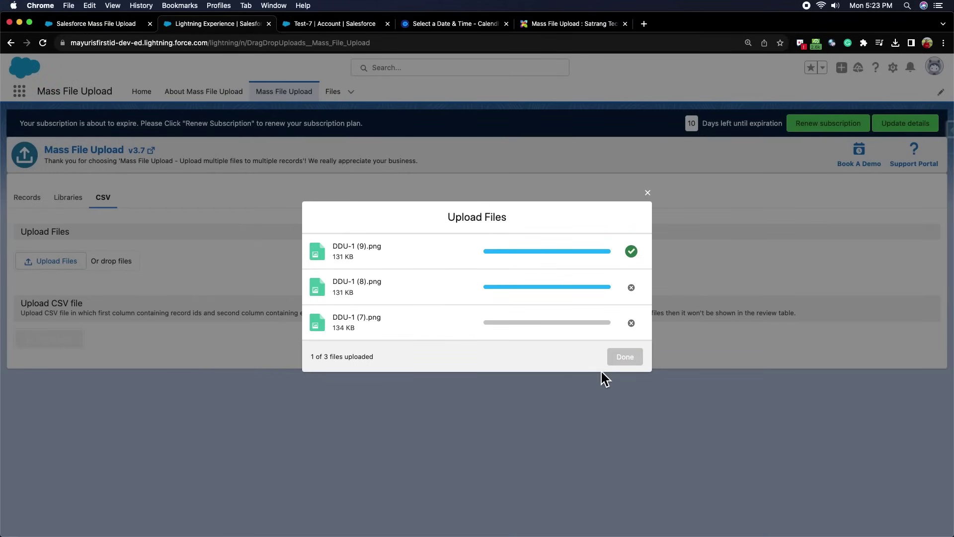
click(635, 366)
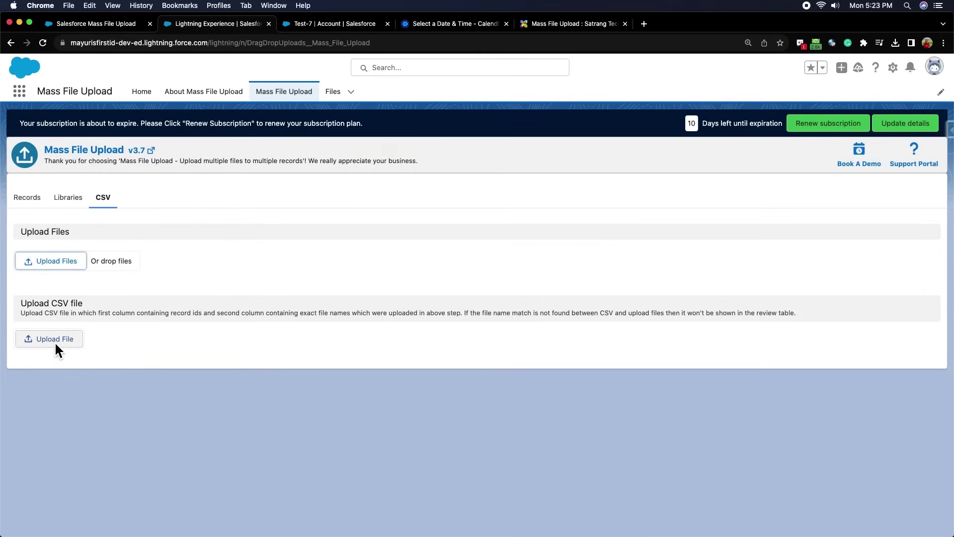
click(54, 340)
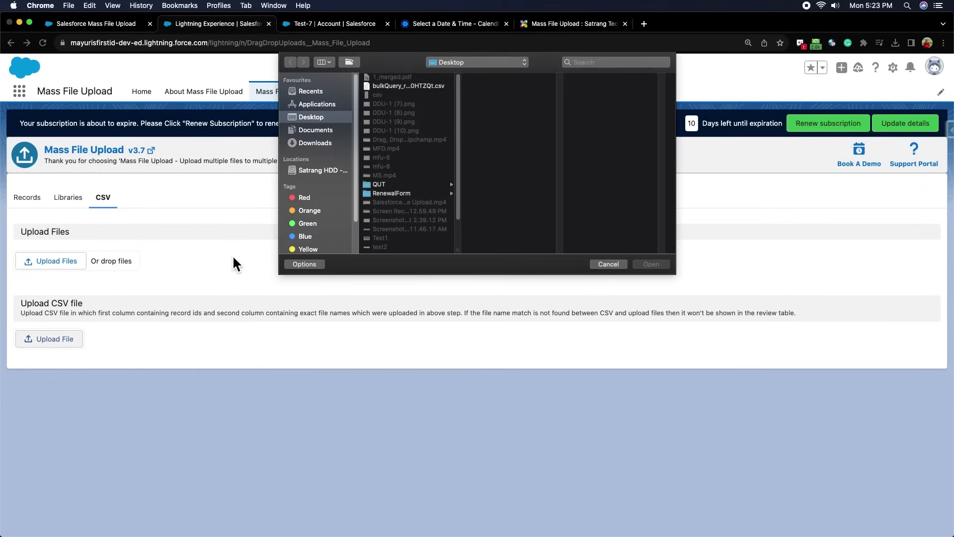
click(416, 84)
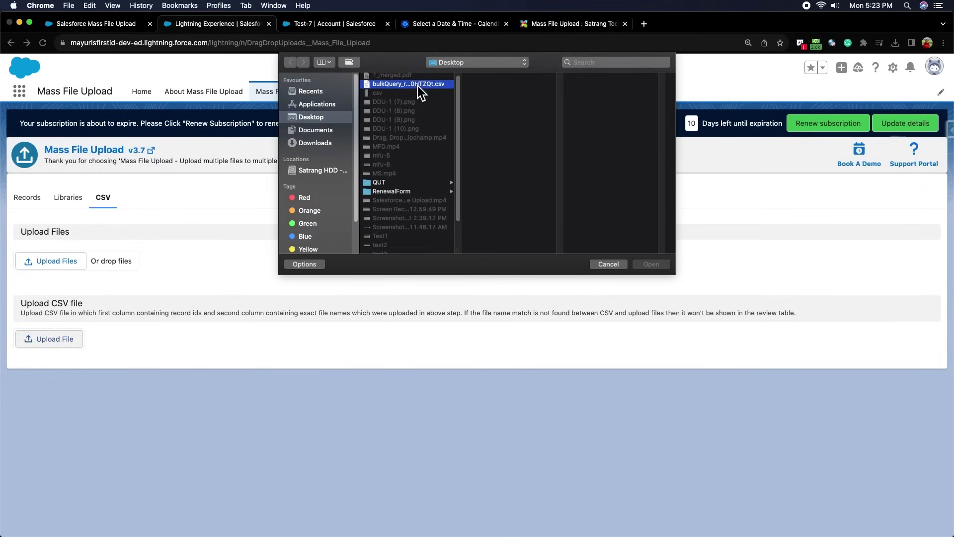
click(650, 265)
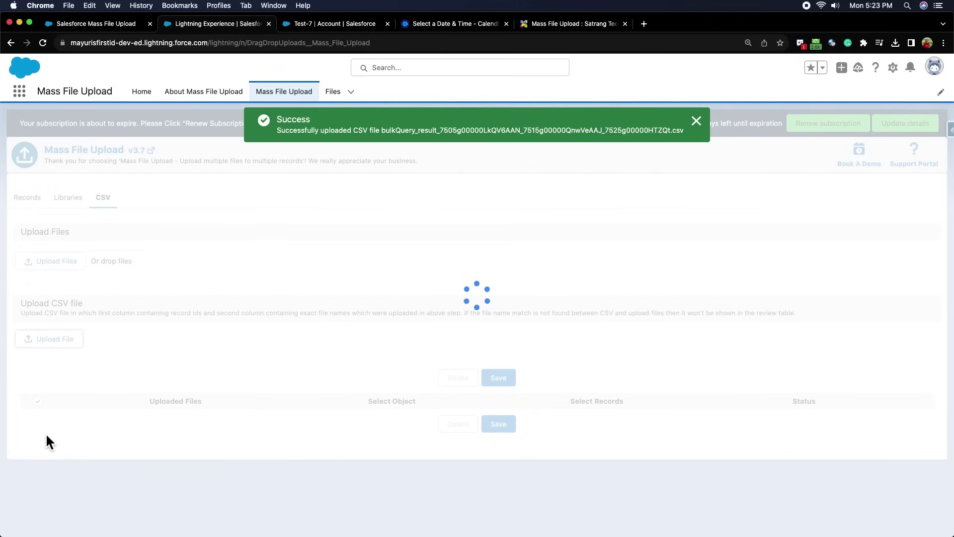
scroll(153, 432, down, 5)
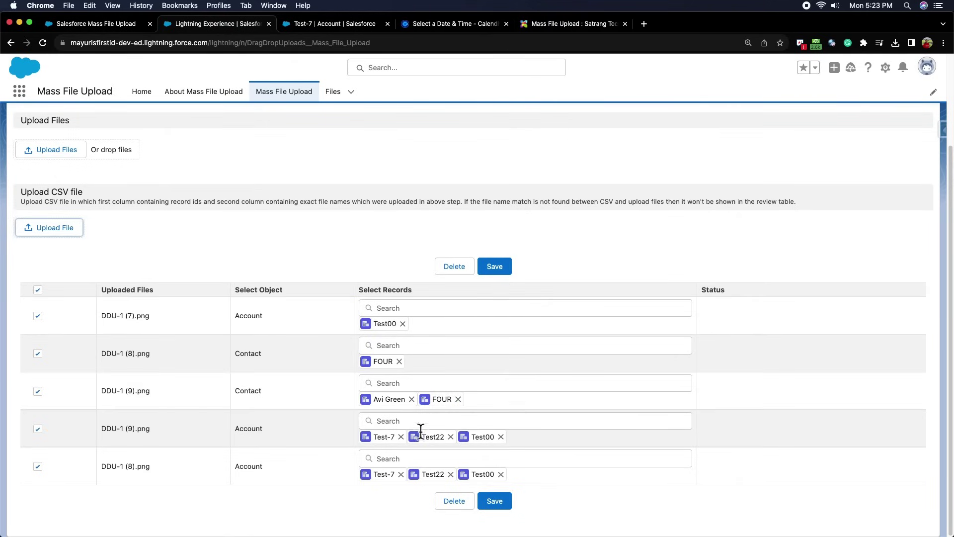
Replace contact FOUR on DDU-1 (9).png with a contact found by searching 'te', and save all five links
click(457, 399)
click(380, 421)
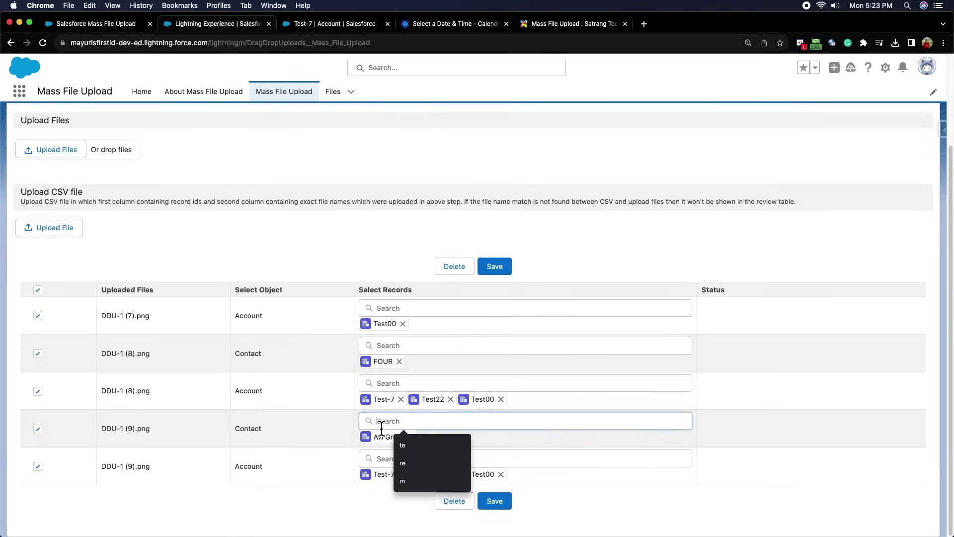
text(te)
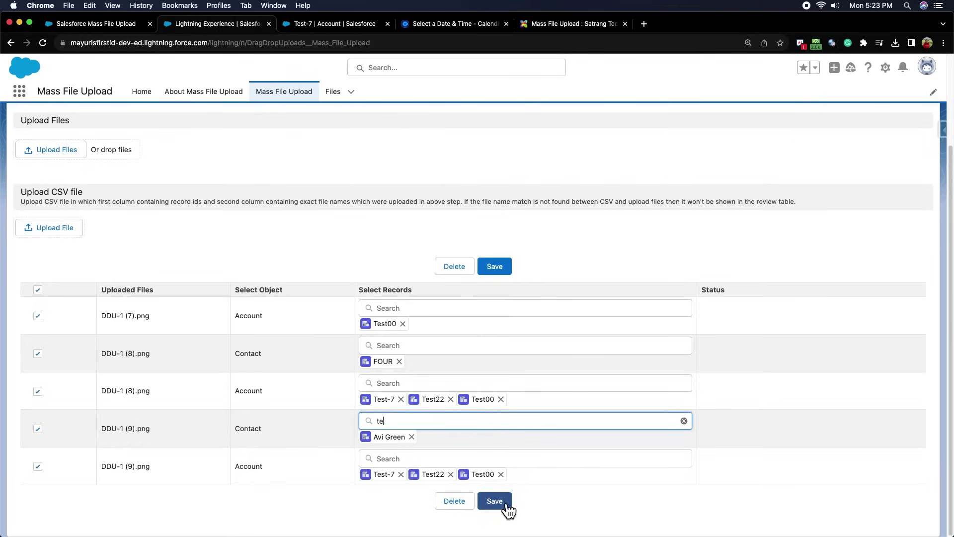
click(640, 485)
click(510, 507)
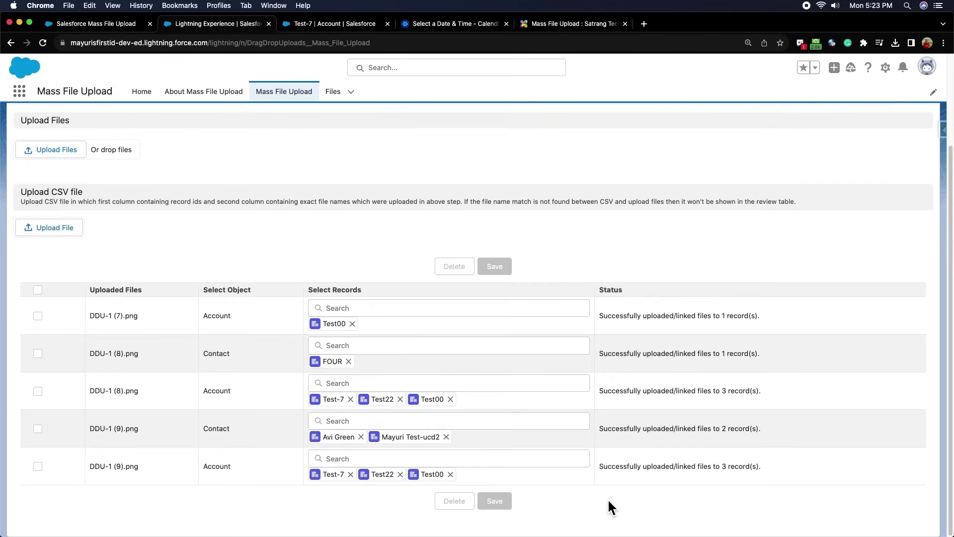
Select all five uploaded files and delete them from their records
click(39, 290)
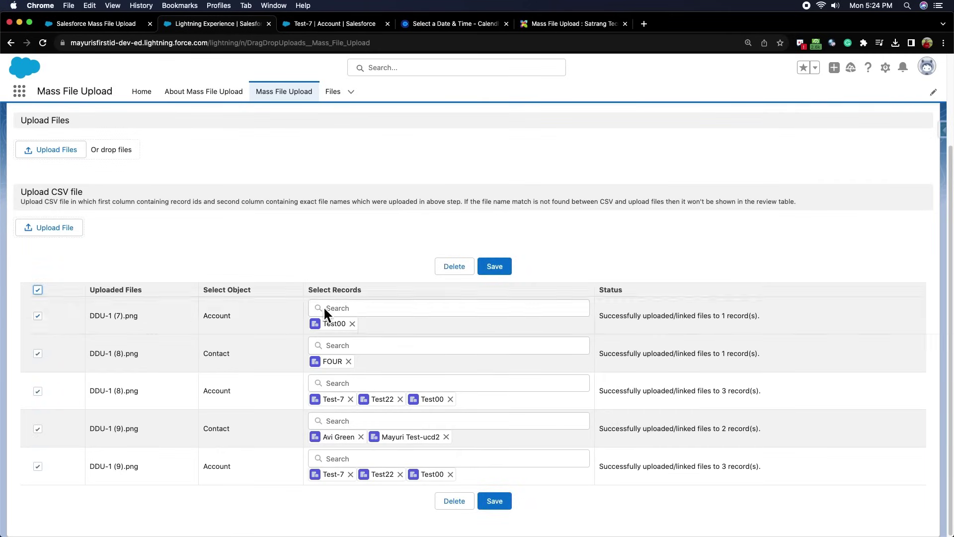
click(462, 273)
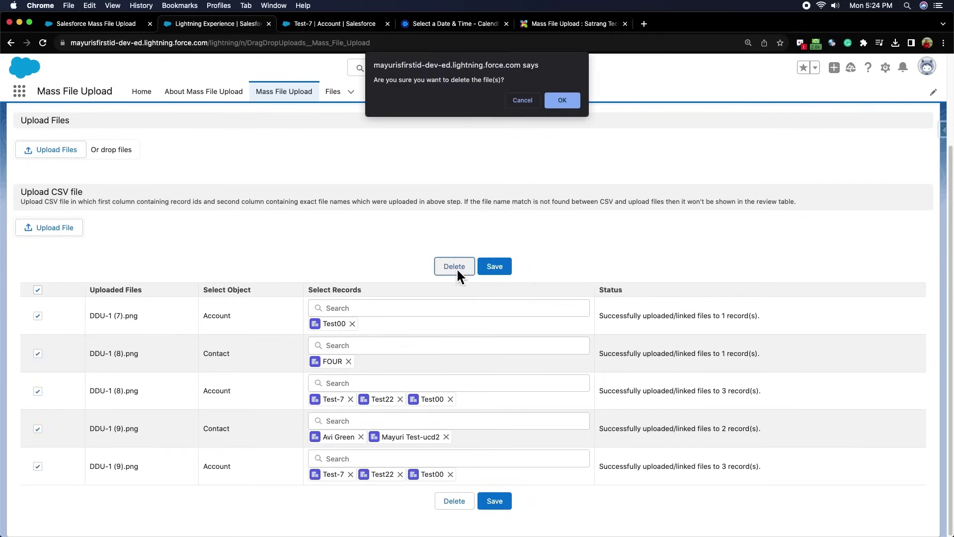
click(565, 100)
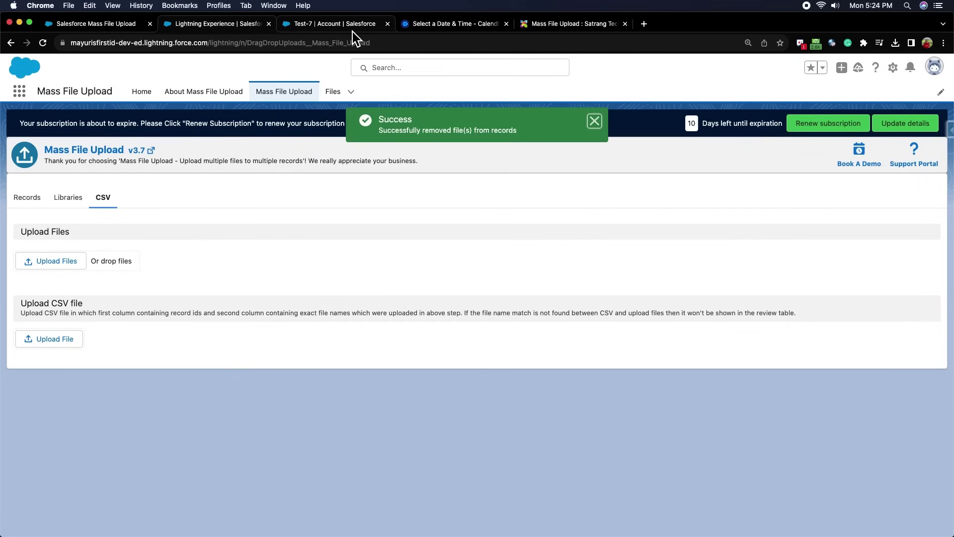
click(344, 29)
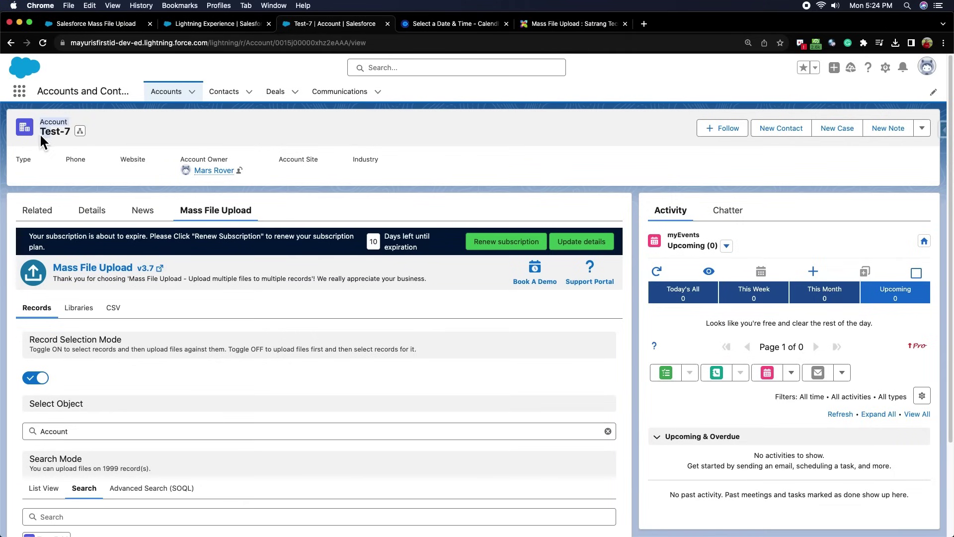
scroll(203, 326, down, 3)
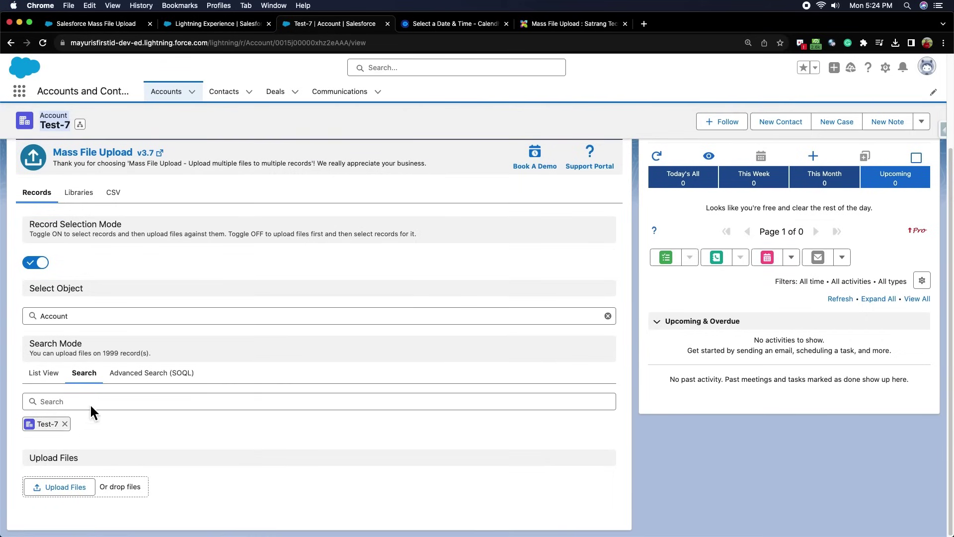
scroll(89, 347, up, 3)
click(237, 25)
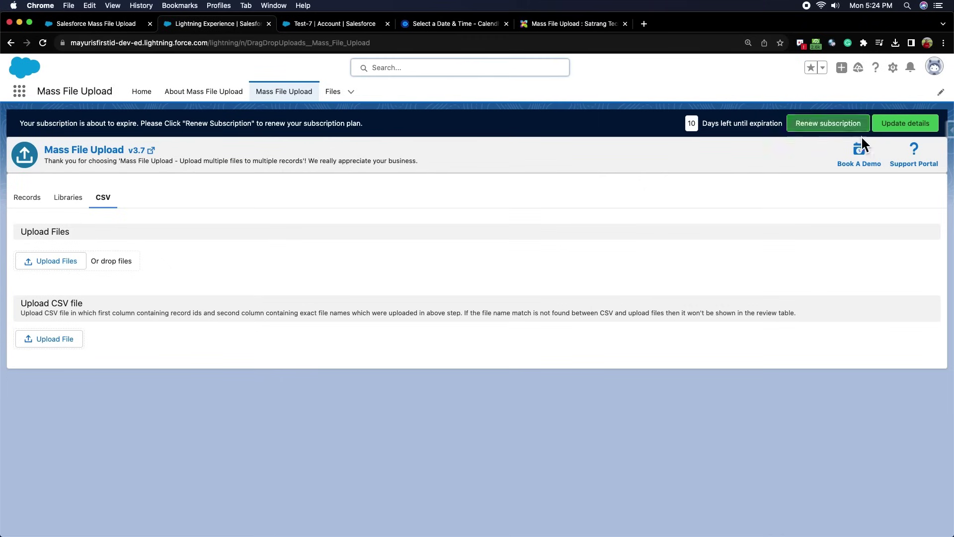
click(457, 25)
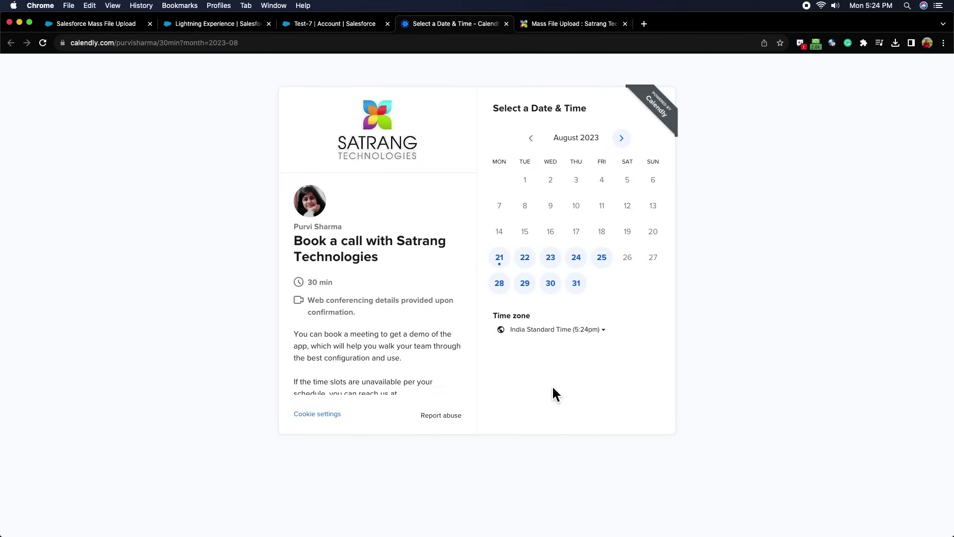
click(231, 24)
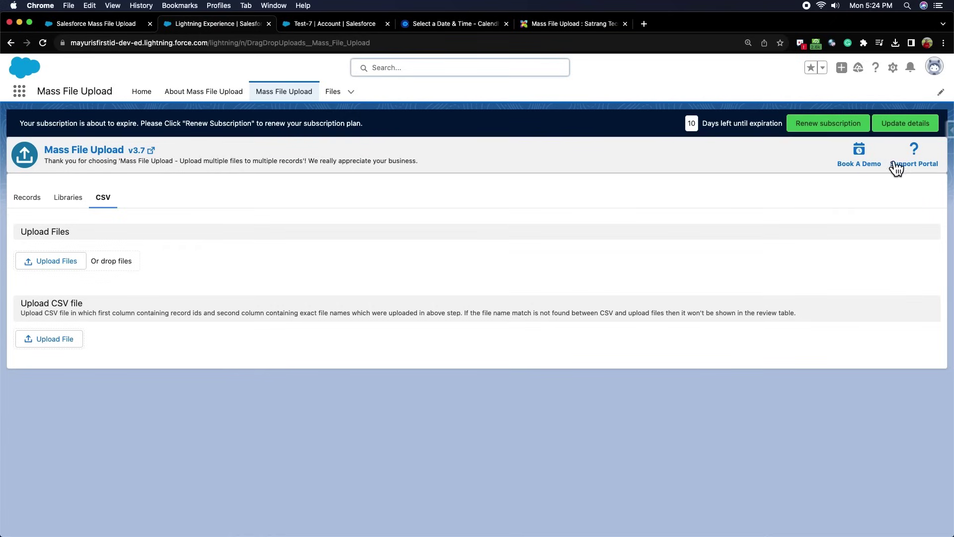
Show the 'Mass File Upload : Satrang Tec' solutions page listing guides, release notes and FAQs
click(555, 26)
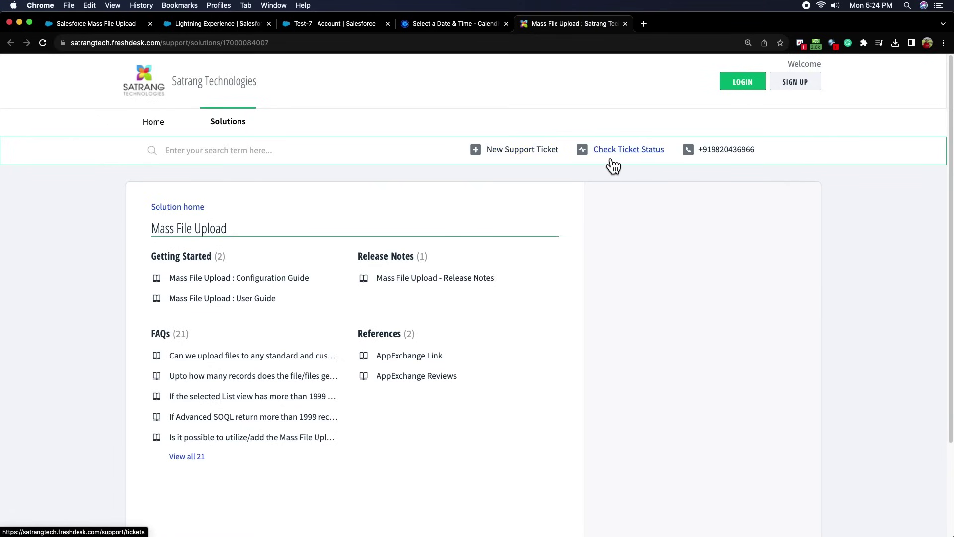
Return to the AppExchange listing and scroll down to the reviews and back up to the $60 price
click(110, 24)
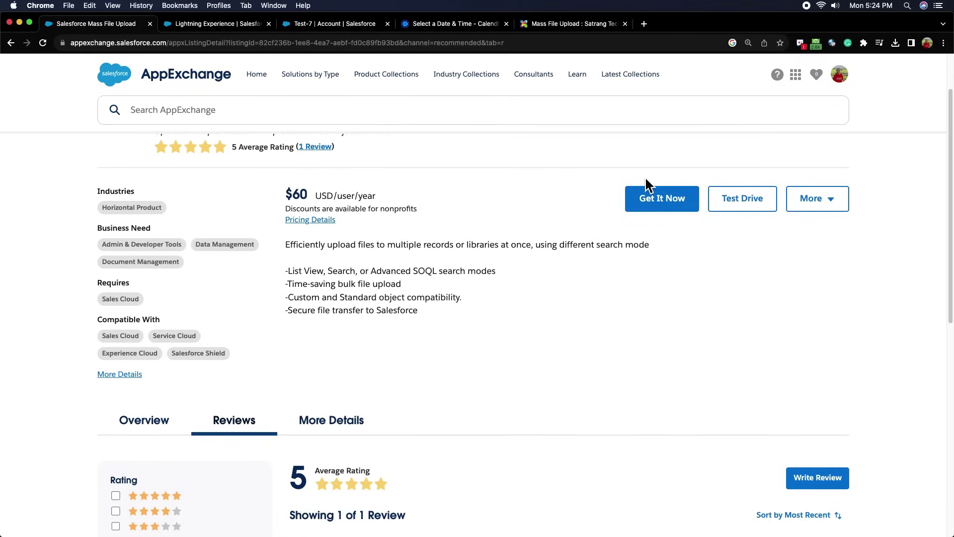
scroll(656, 232, down, 4)
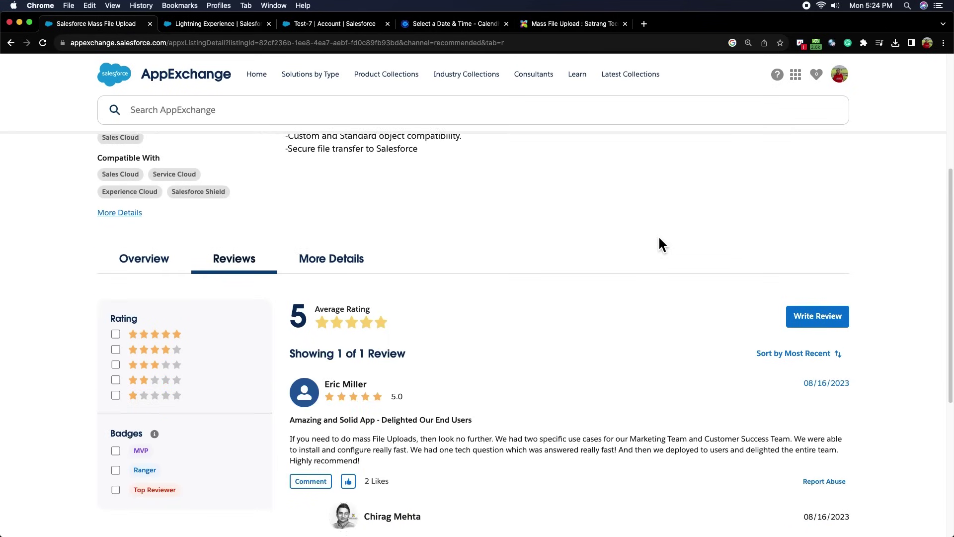
scroll(661, 244, down, 5)
scroll(666, 287, up, 9)
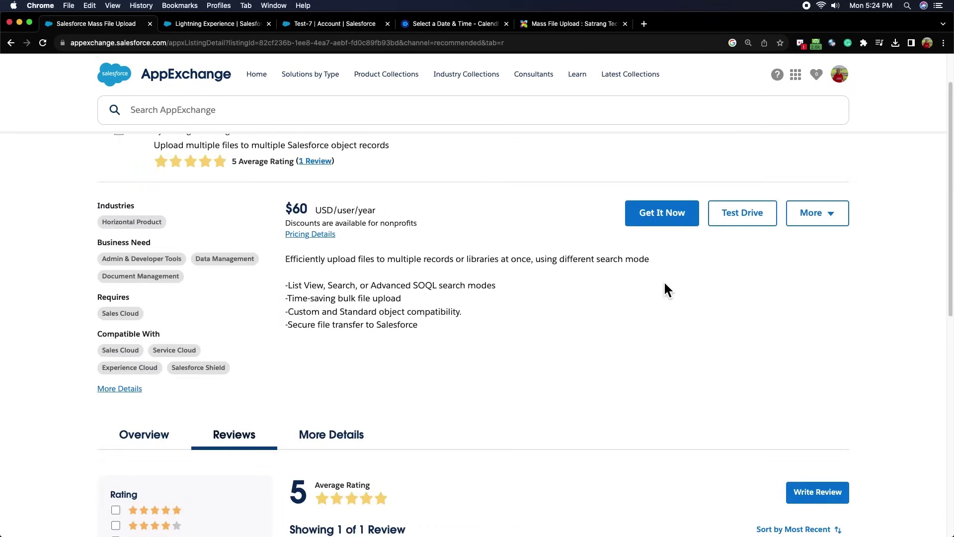